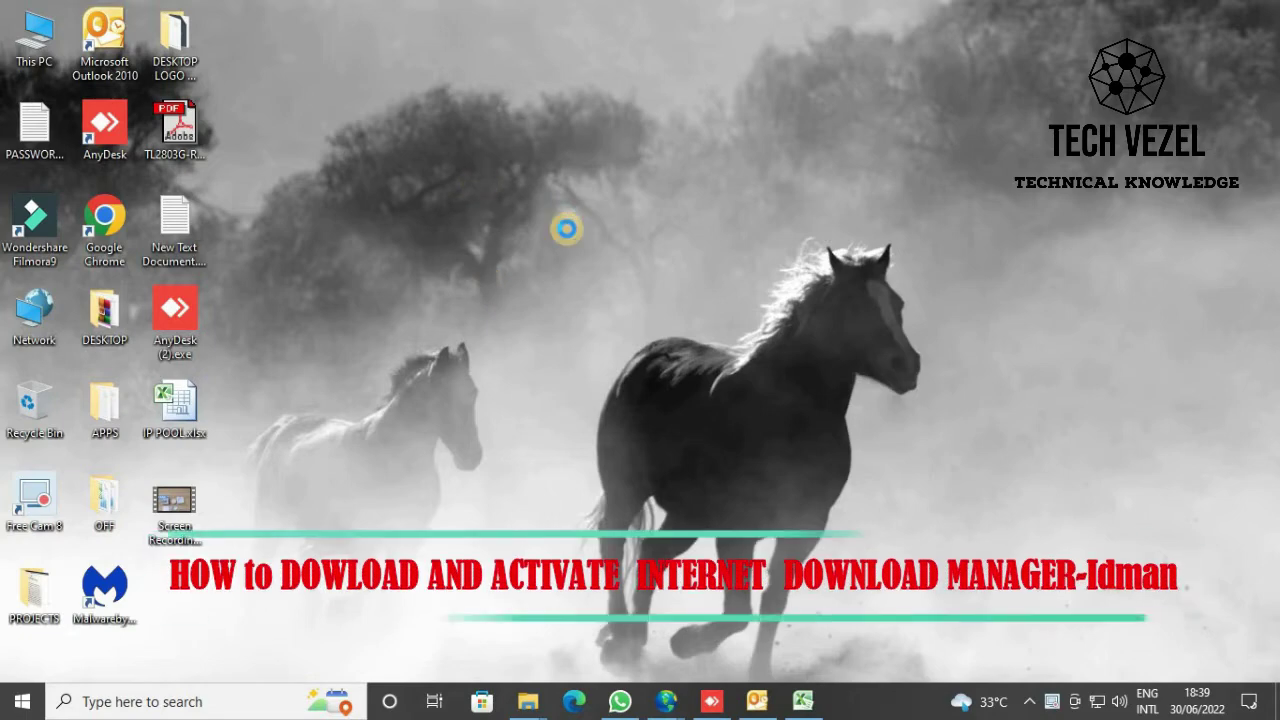
Step: Refresh the desktop twice, then launch Google Chrome from its desktop icon
right_click(567, 238)
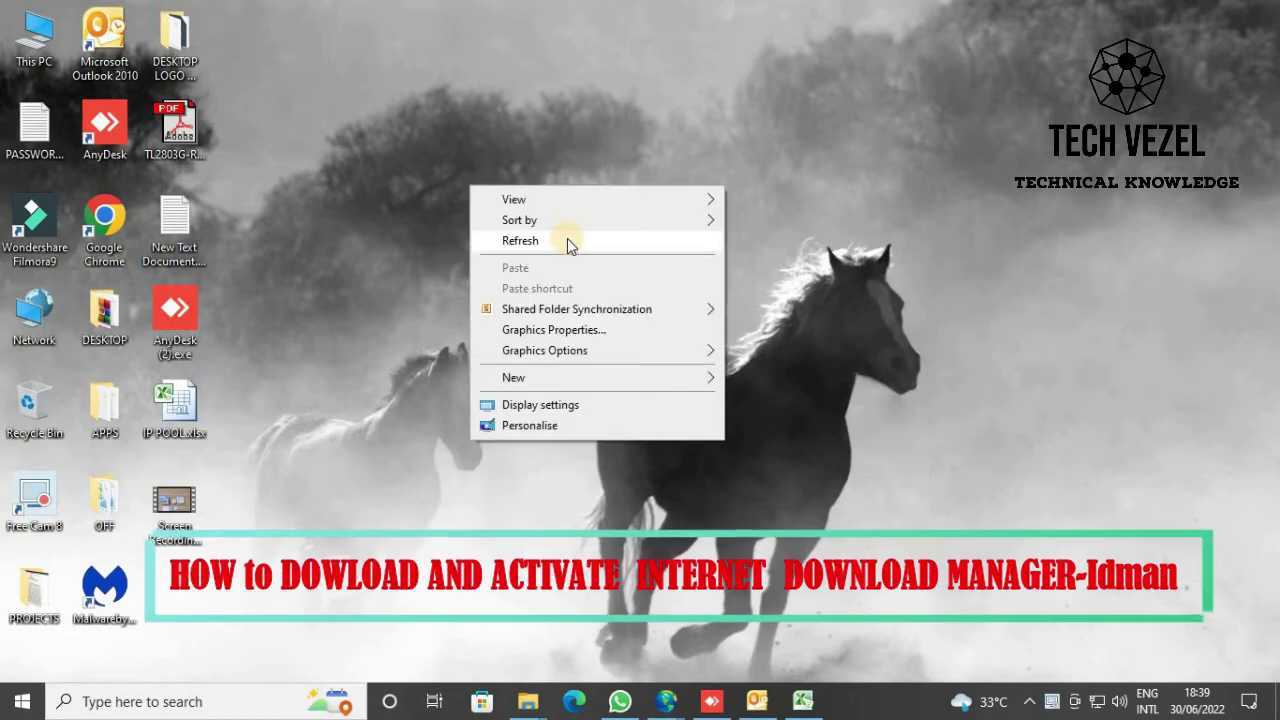
left_click(567, 241)
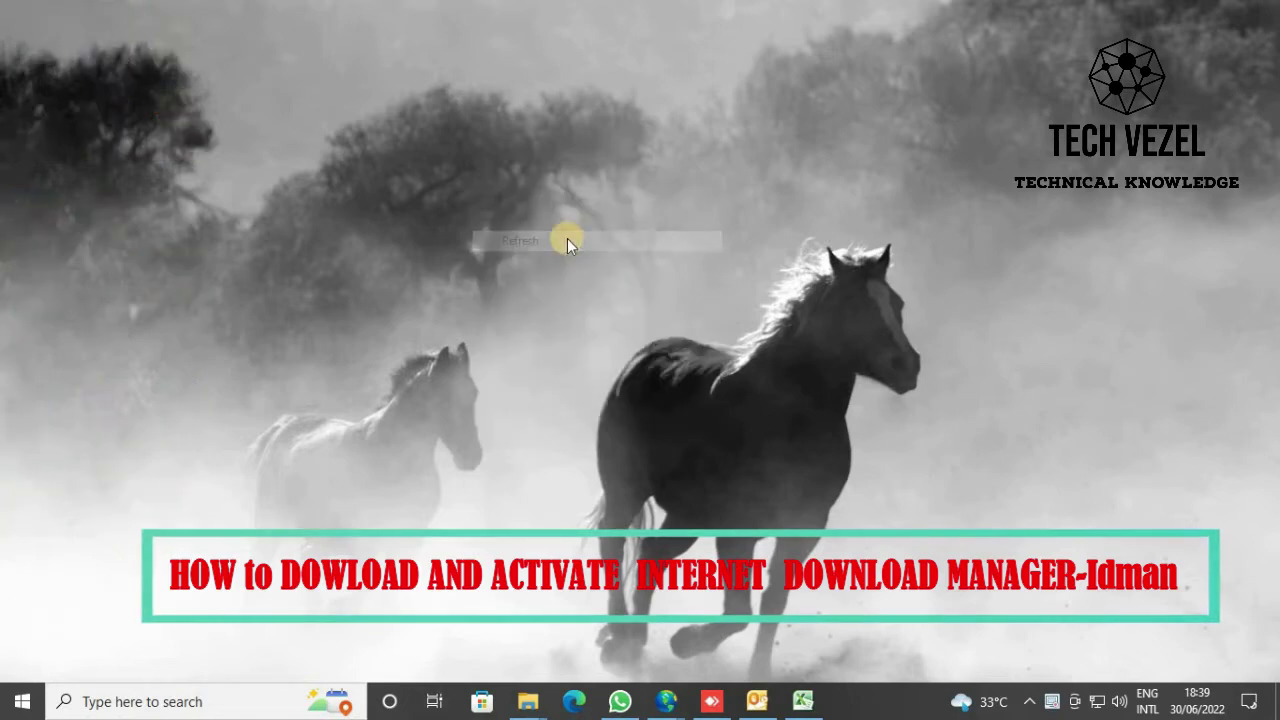
right_click(567, 238)
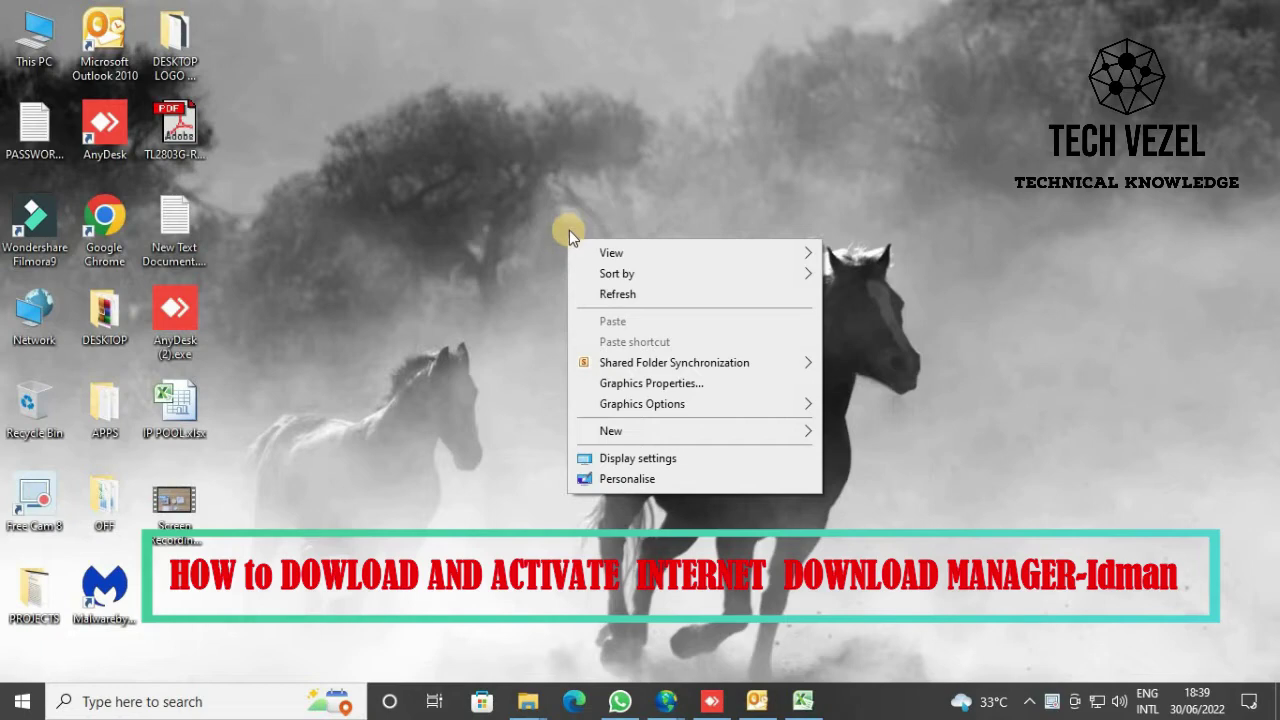
left_click(617, 294)
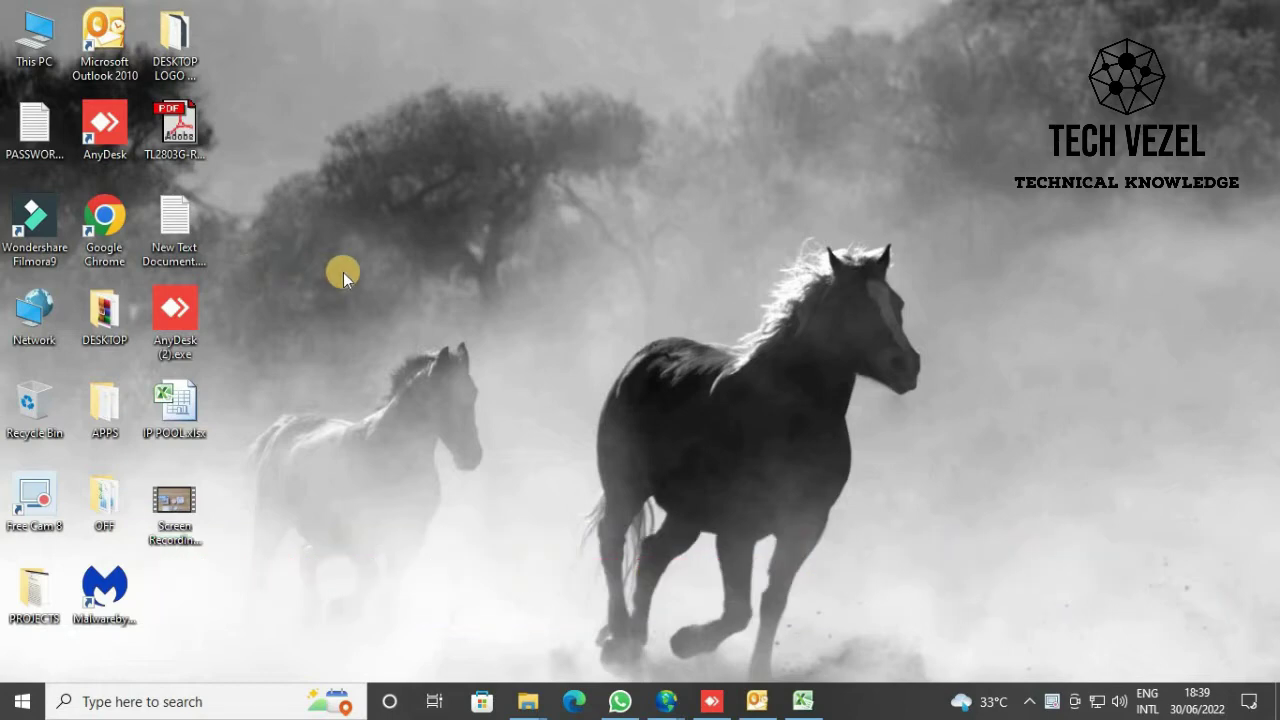
double_click(115, 229)
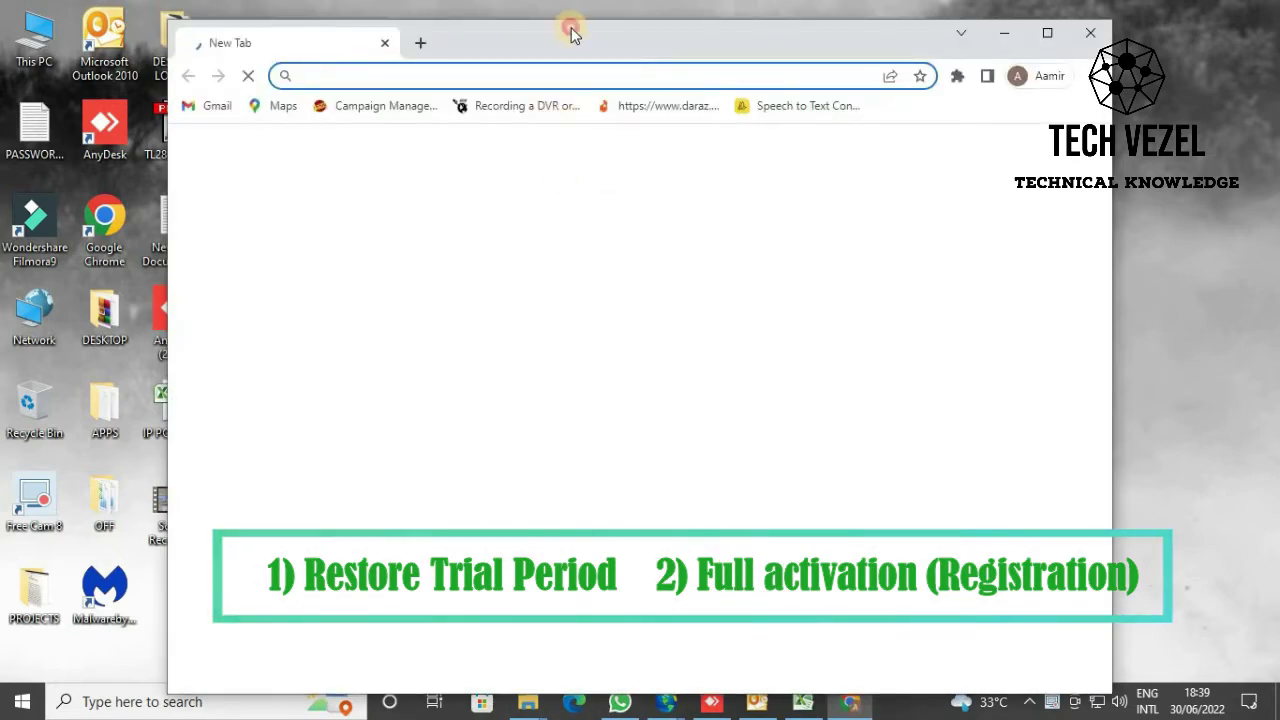
Step: Maximize Chrome, search Google for 'internet download manager', and open the Download sitelink to get idman641build2.exe
double_click(571, 27)
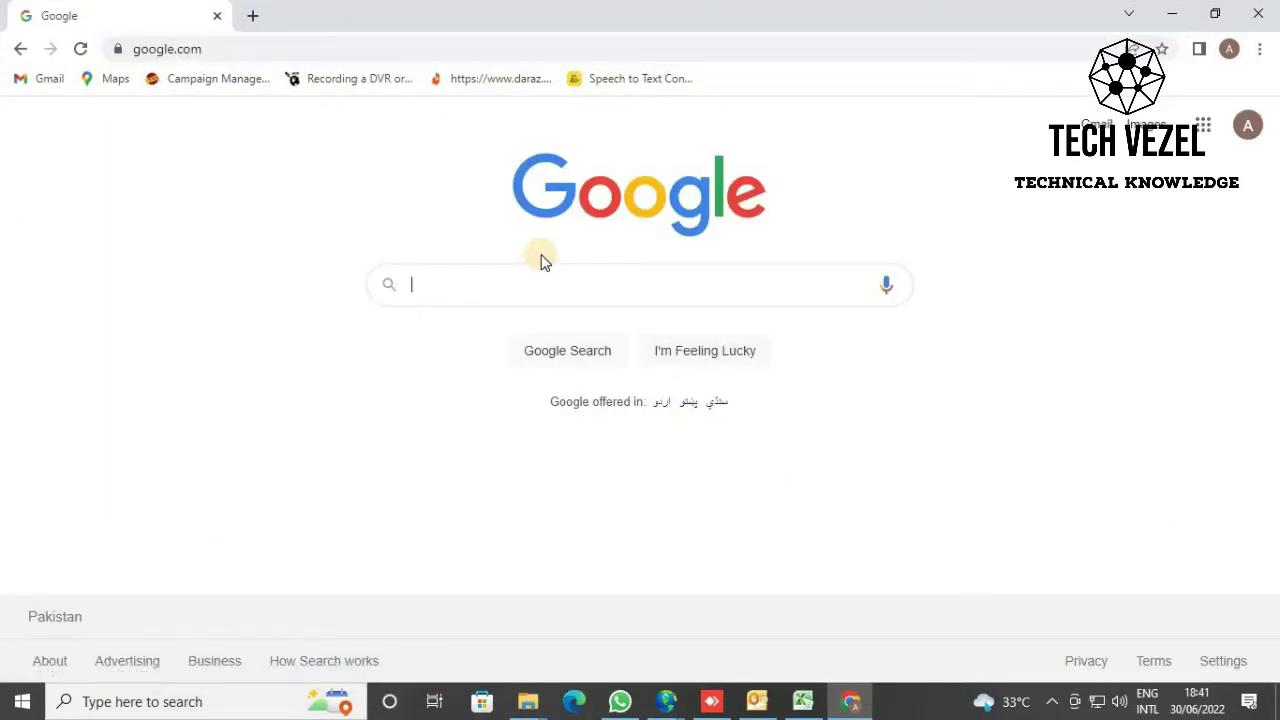
type("inter")
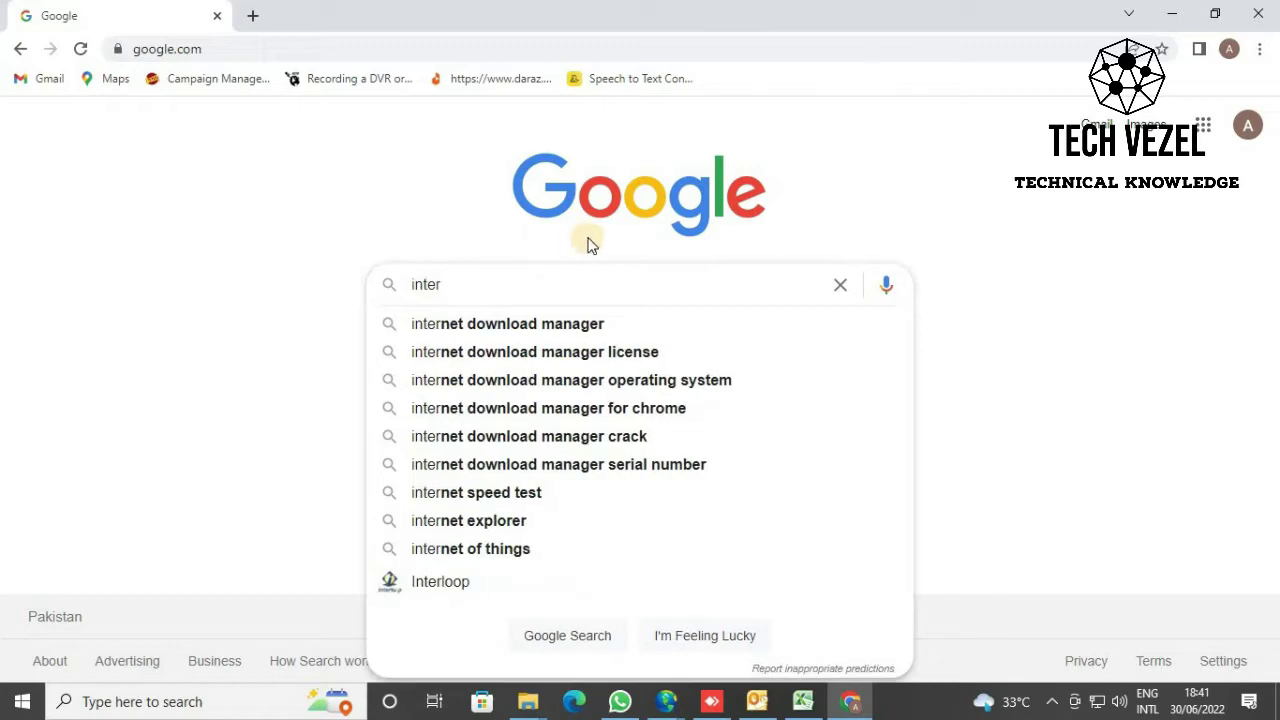
left_click(551, 324)
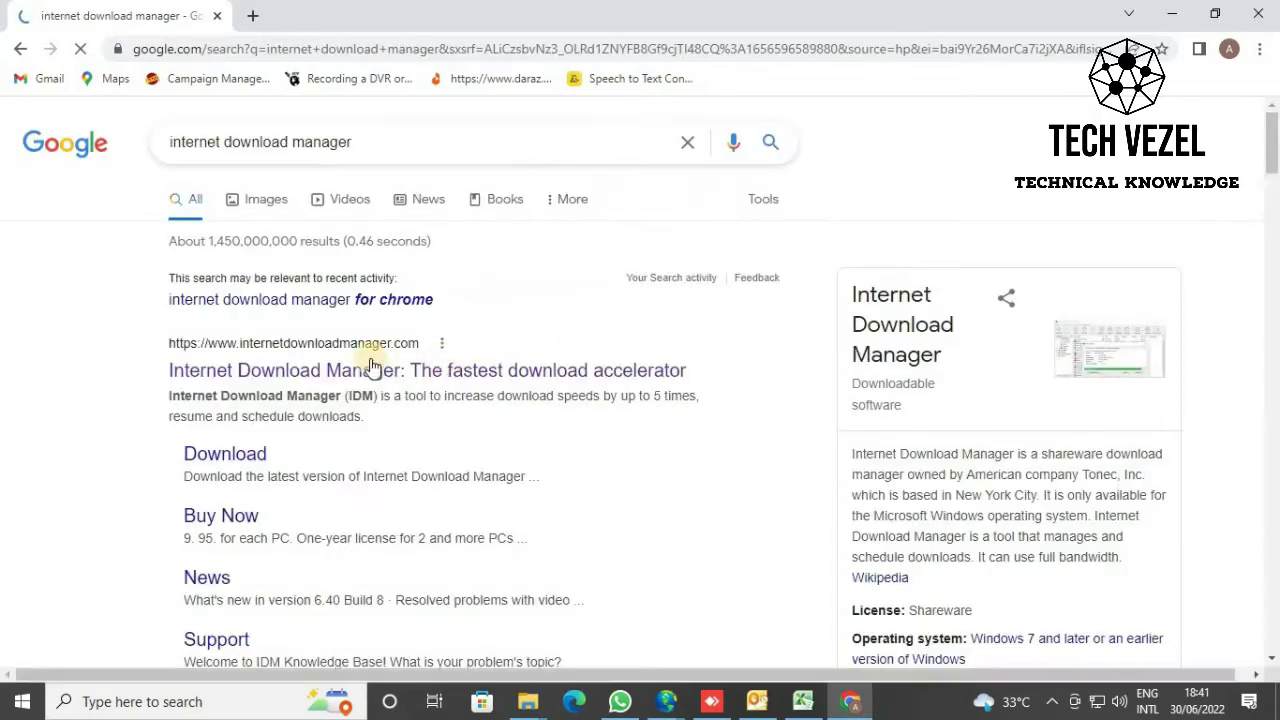
left_click(241, 452)
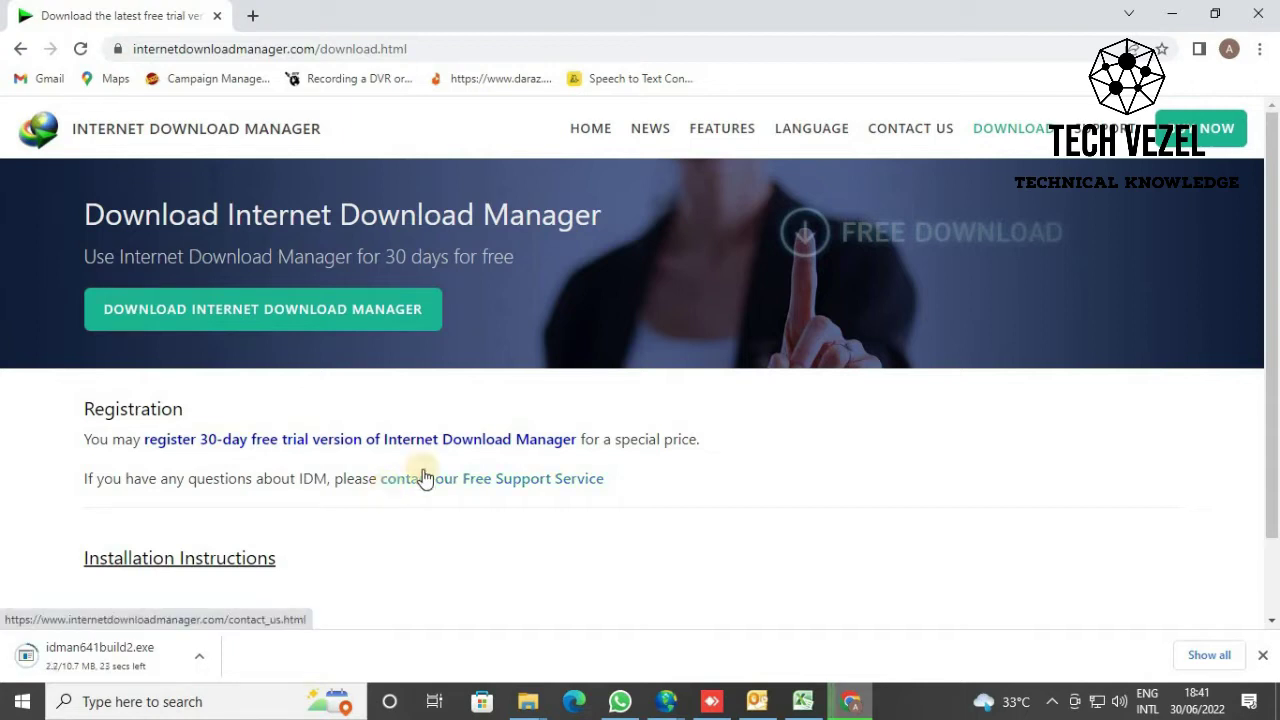
Step: In a new tab, go to google.com and search for 'idm trial reset'
left_click(254, 17)
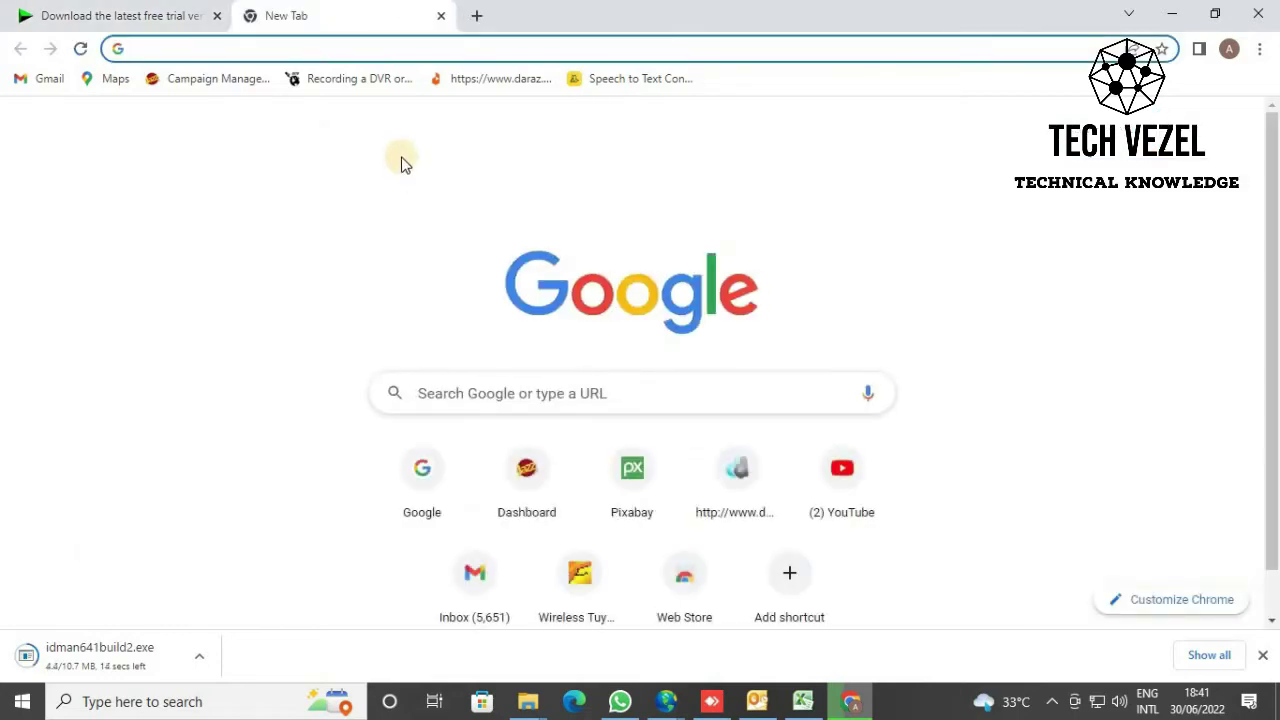
type("google")
key("Return")
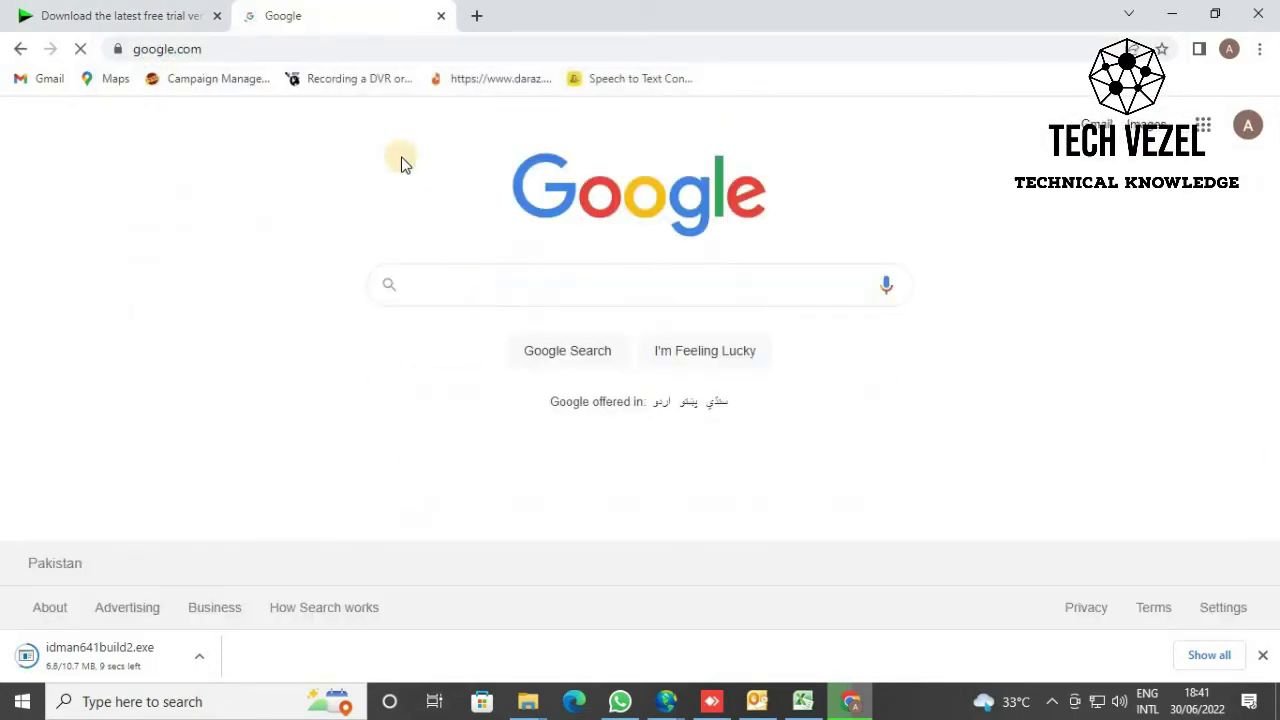
type("idman trial")
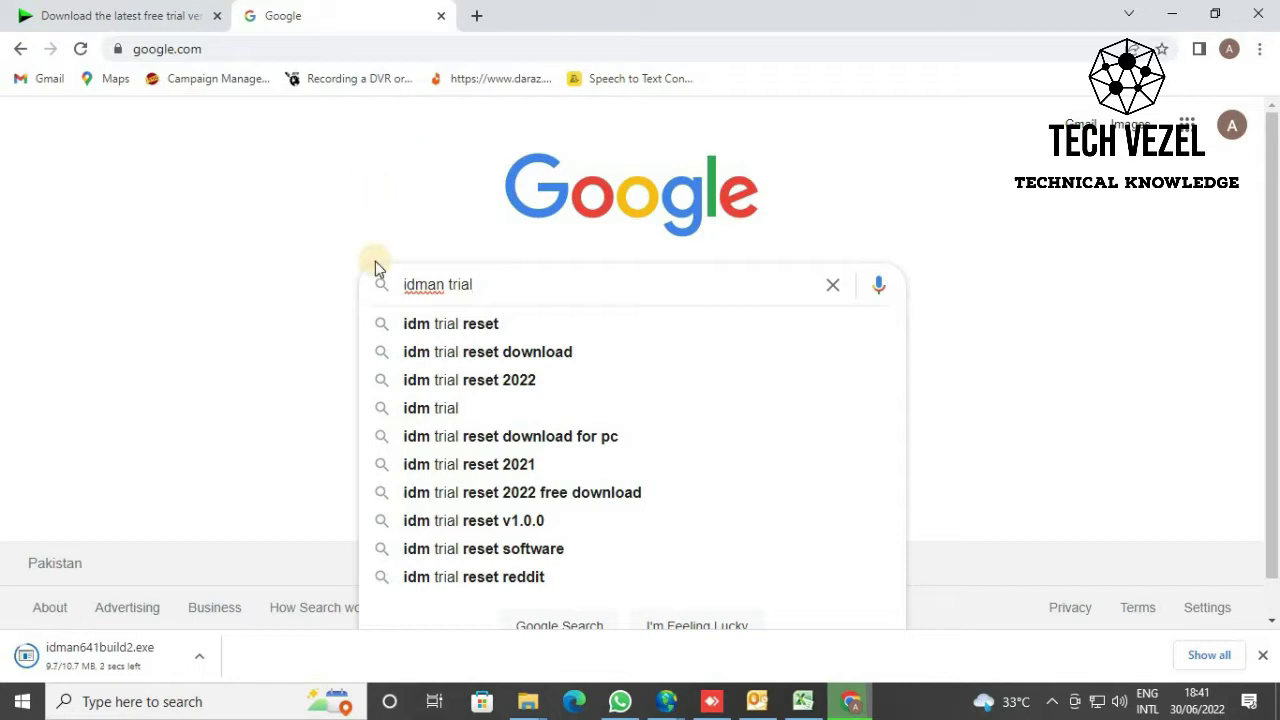
left_click(467, 328)
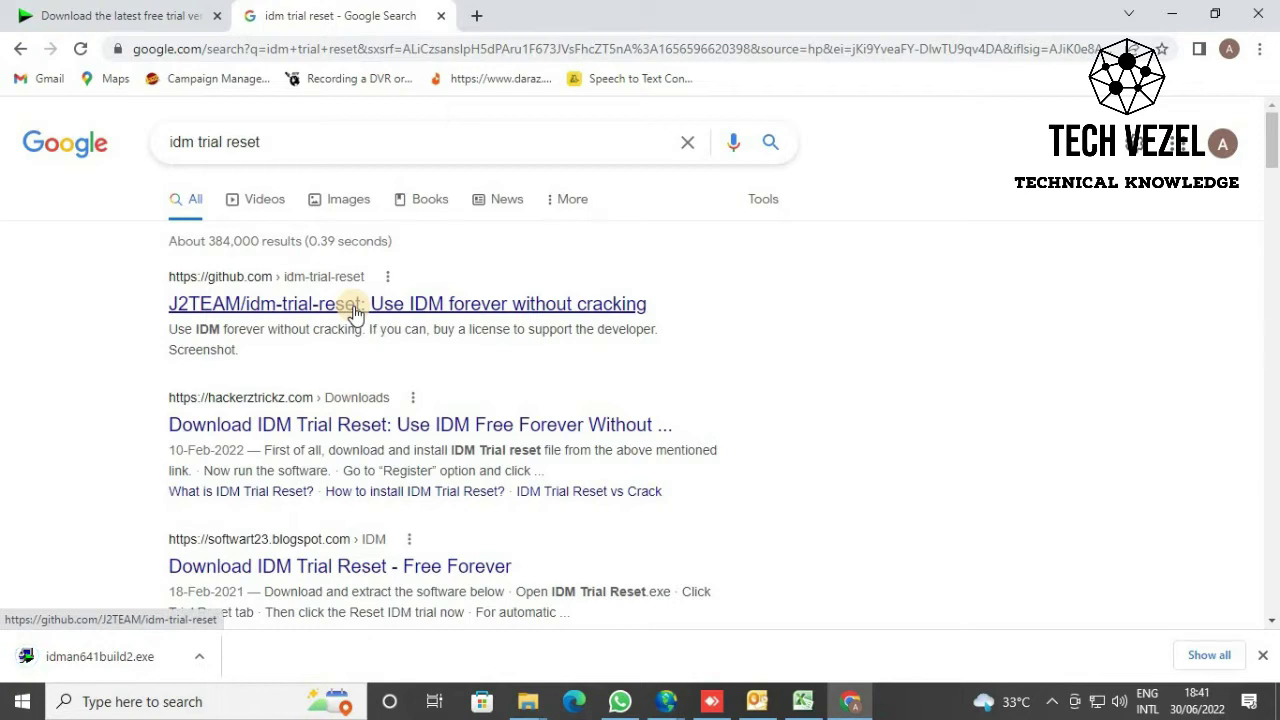
Step: From the J2TEAM idm-trial-reset GitHub releases, download IDM.Trial.Reset.v1.0.0.zip and close Chrome
left_click(355, 312)
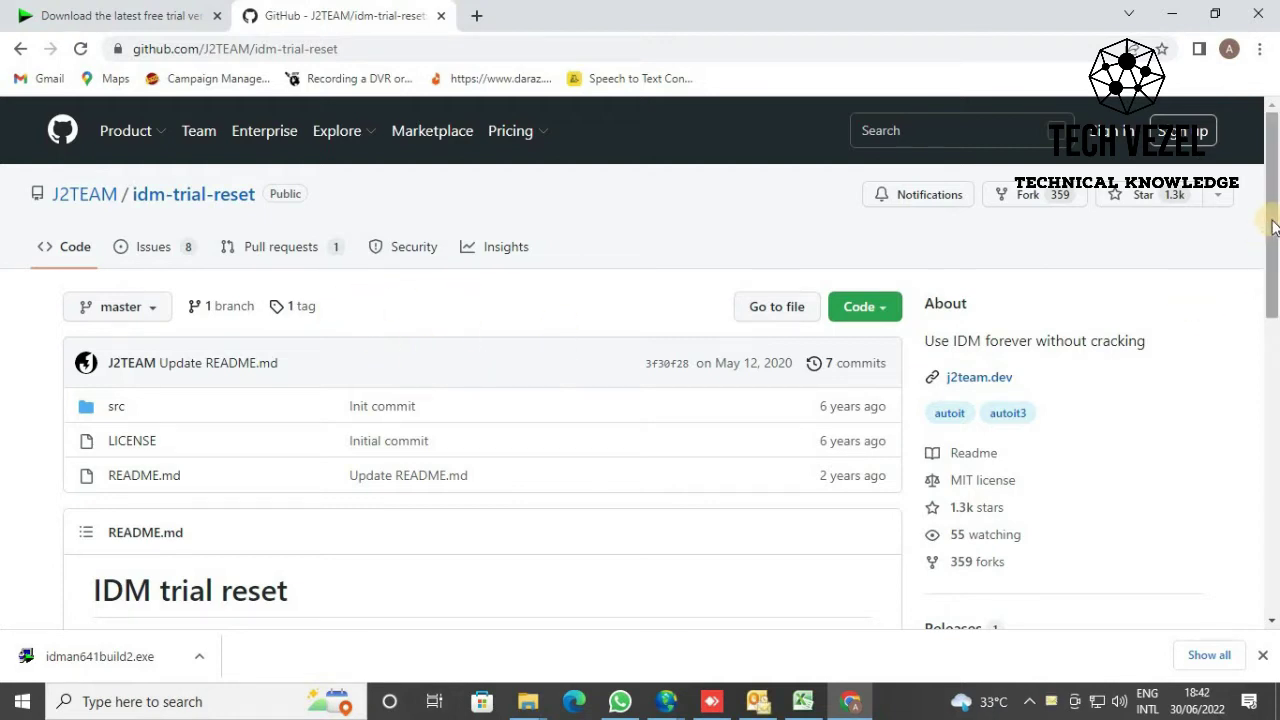
left_click_drag(1271, 244, 1272, 310)
left_click(955, 455)
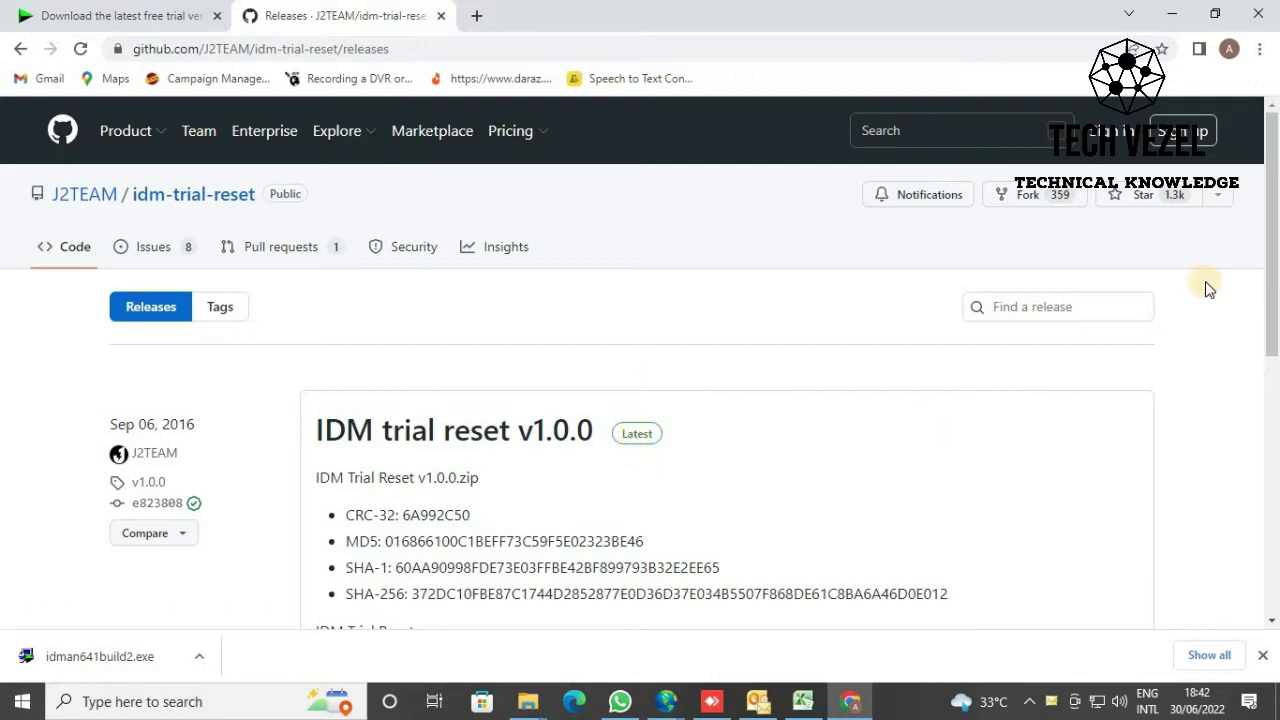
left_click_drag(1272, 230, 1274, 410)
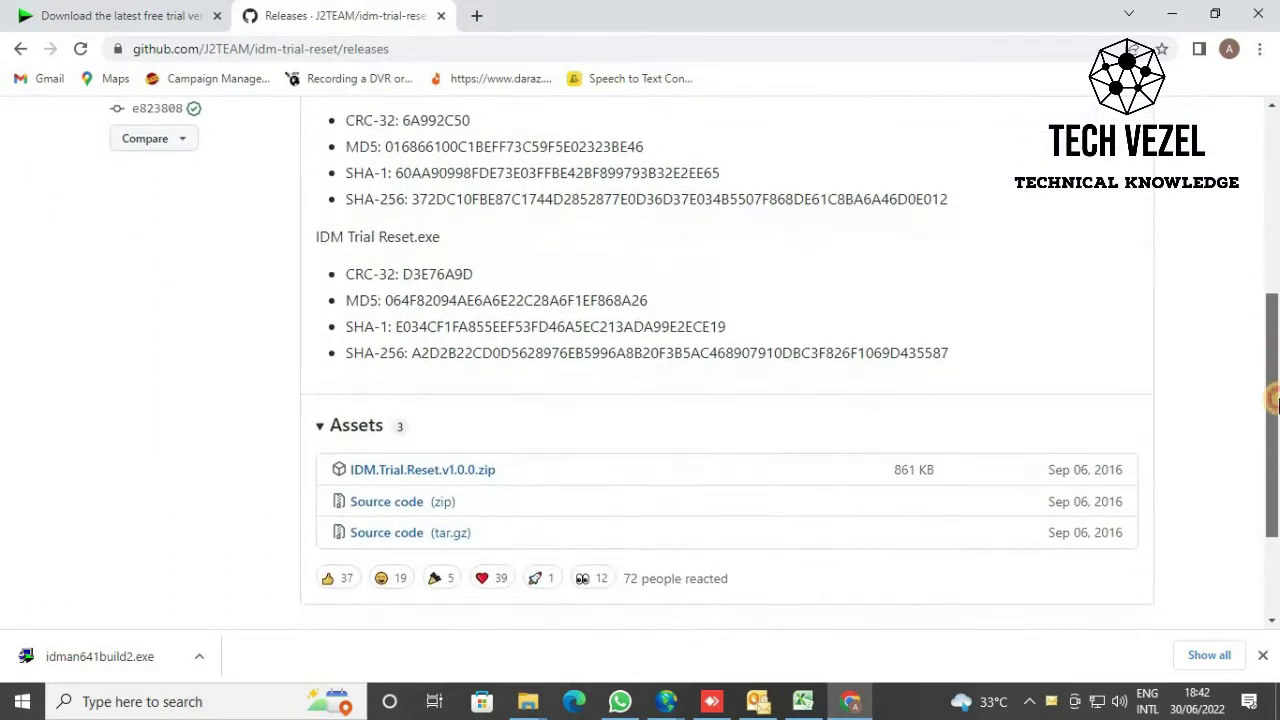
left_click(439, 472)
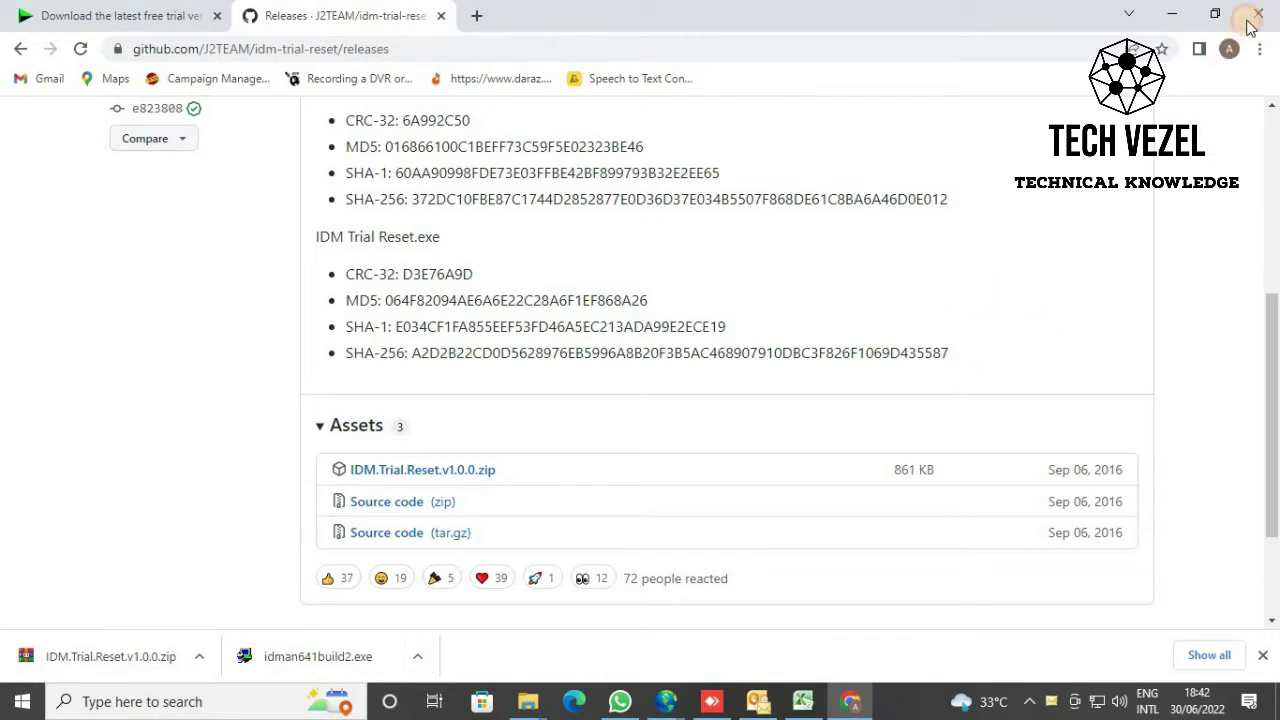
left_click(1254, 22)
Step: Refresh the desktop and run idman641build2.exe from the Downloads folder
right_click(612, 200)
left_click(683, 252)
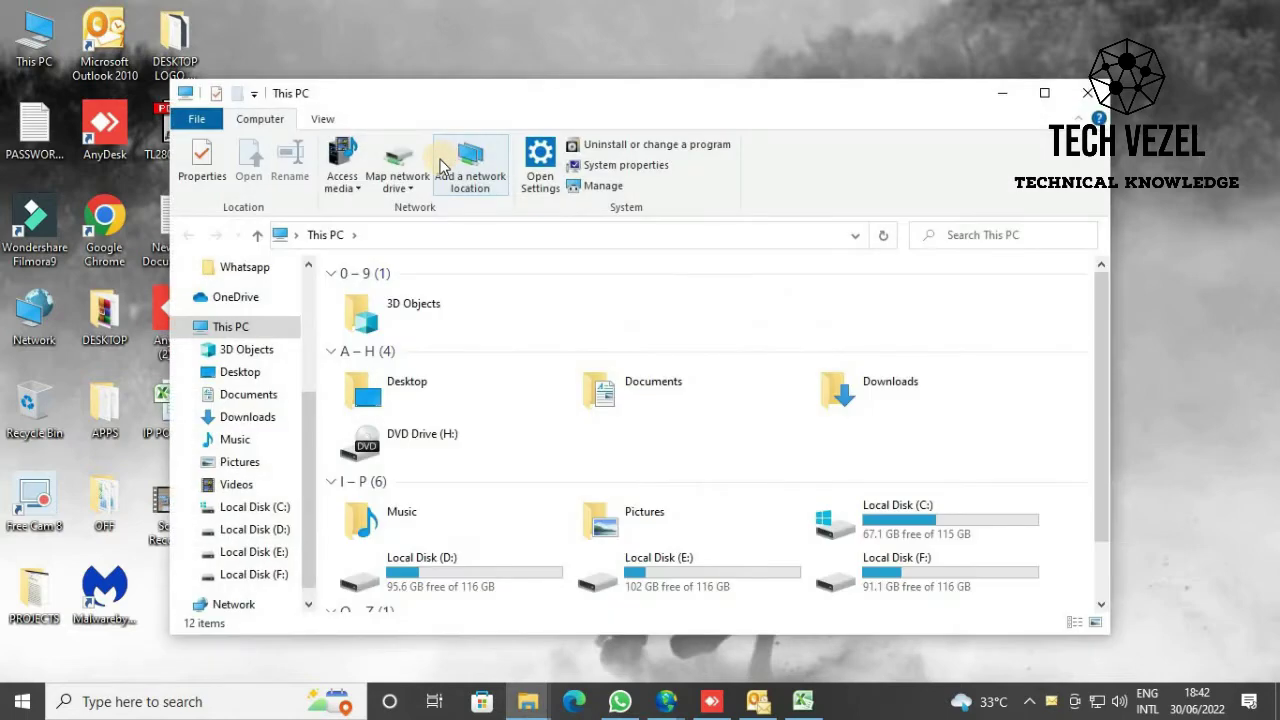
left_click(234, 418)
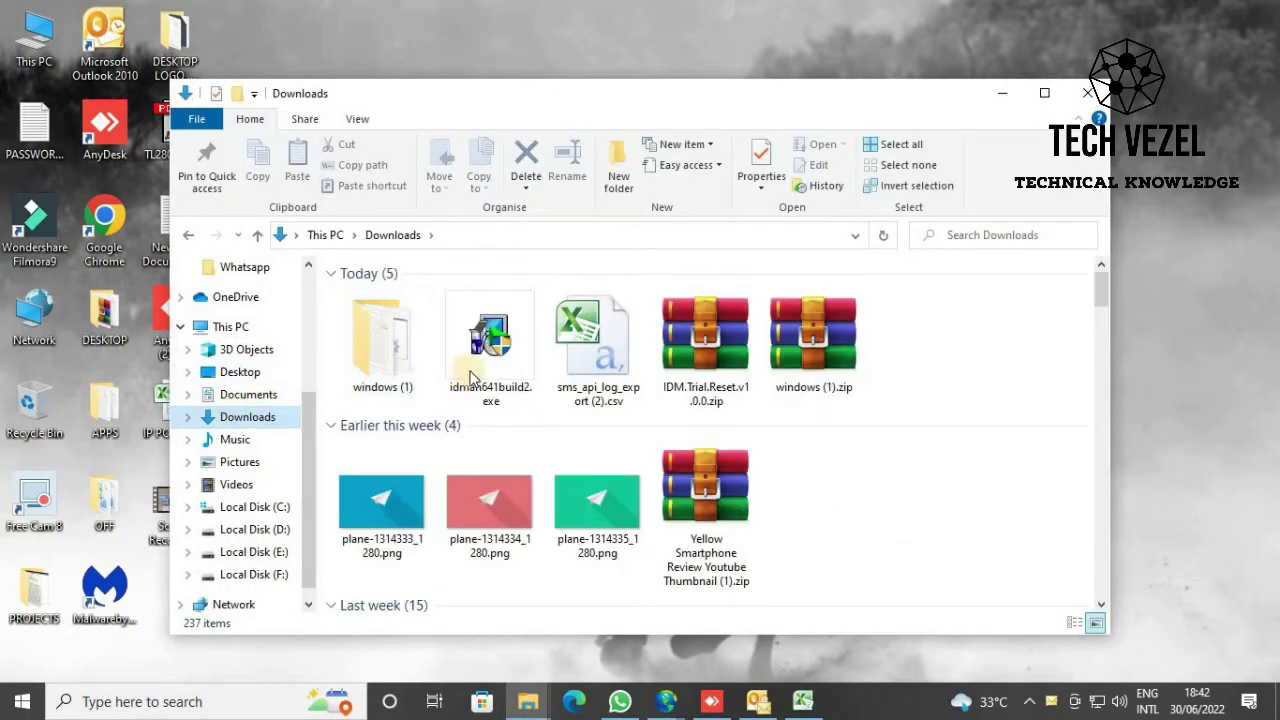
left_click(490, 355)
double_click(490, 357)
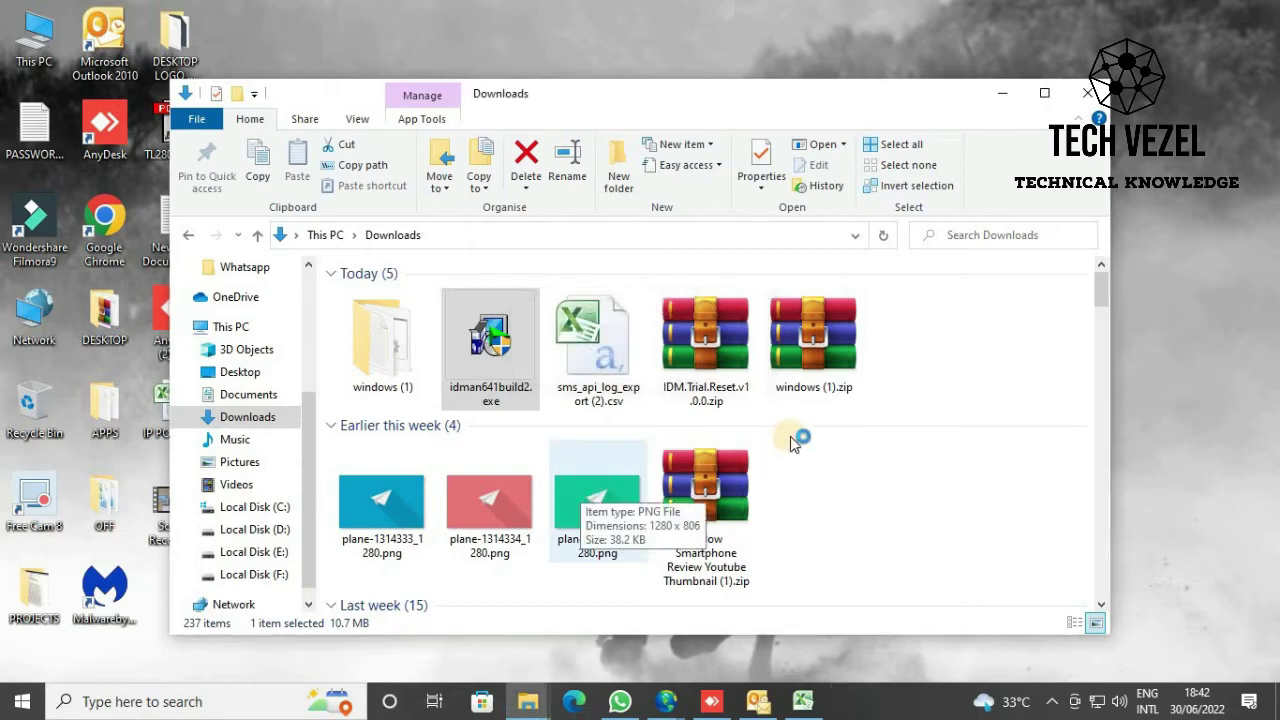
Step: Accept the license terms and complete the IDM setup wizard with the default install folder
left_click(712, 490)
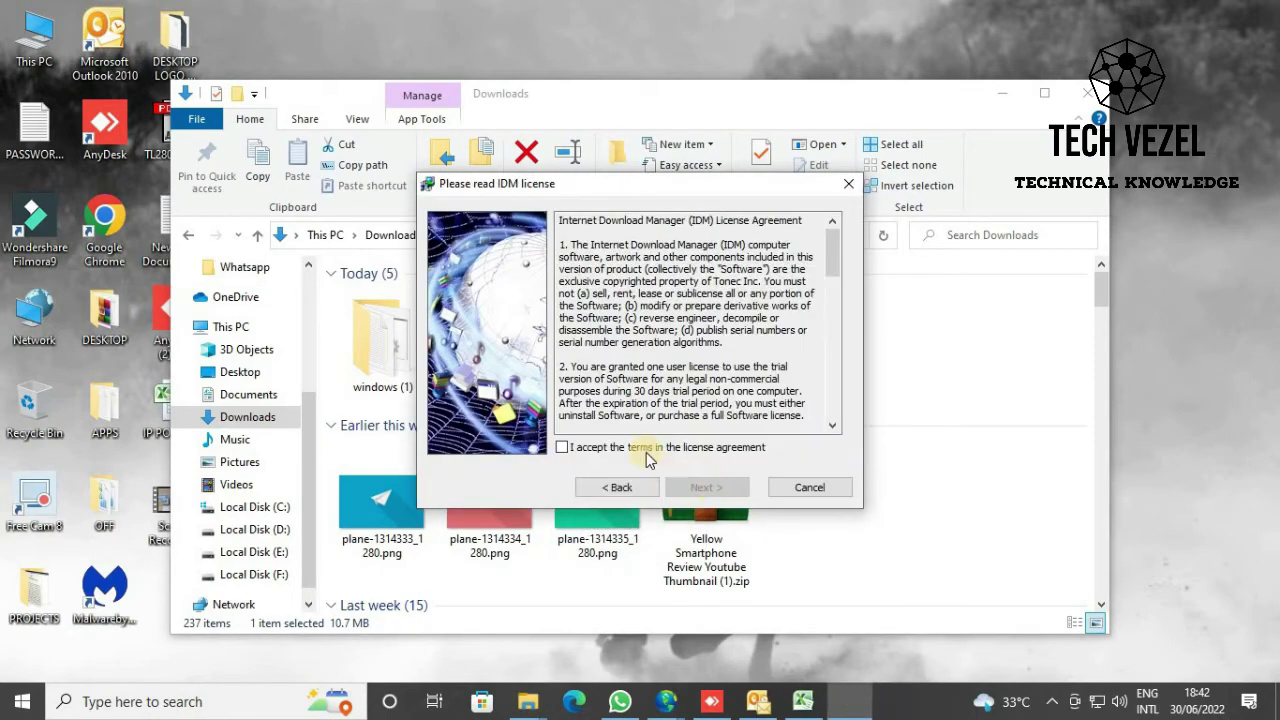
left_click(646, 448)
left_click(709, 492)
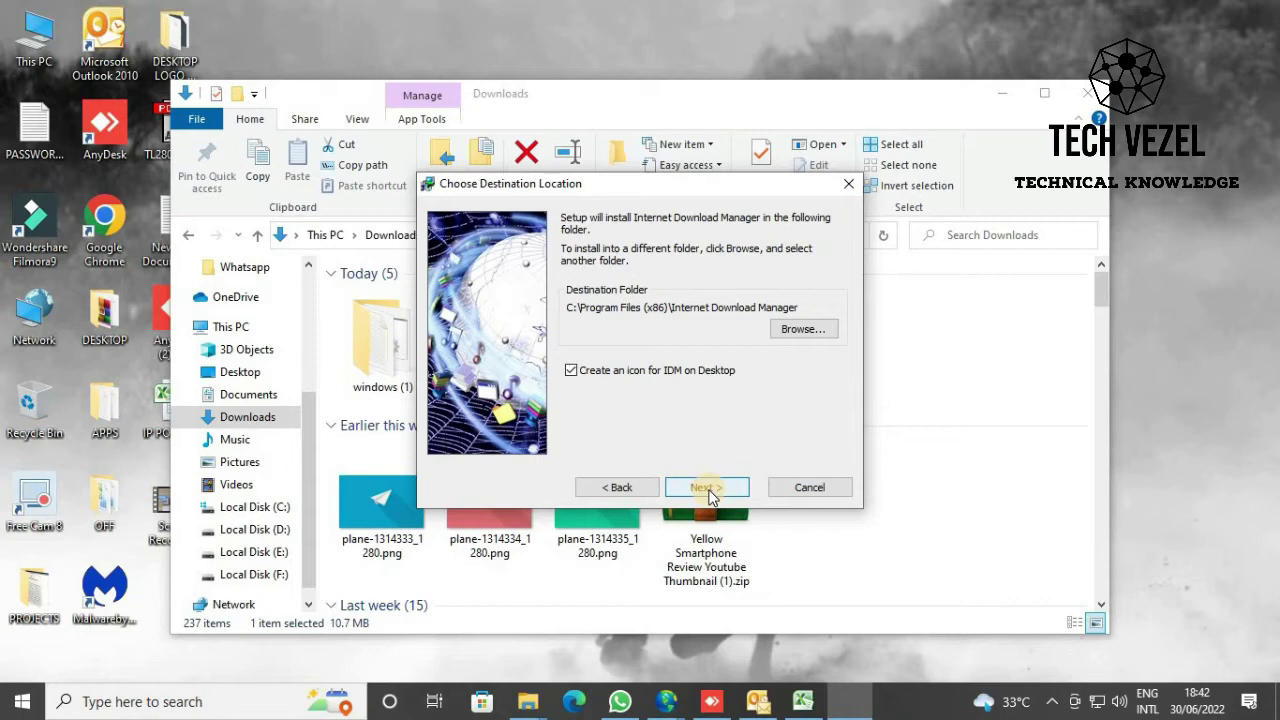
left_click(707, 490)
left_click(707, 489)
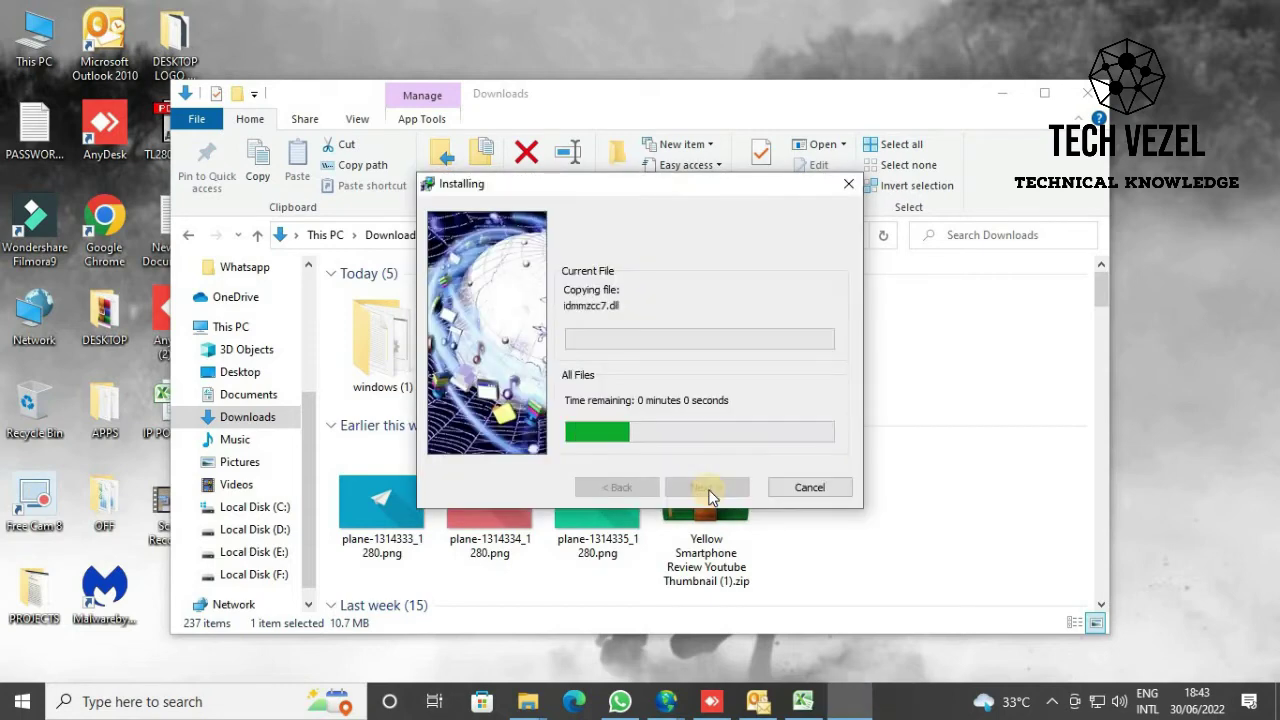
left_click(708, 490)
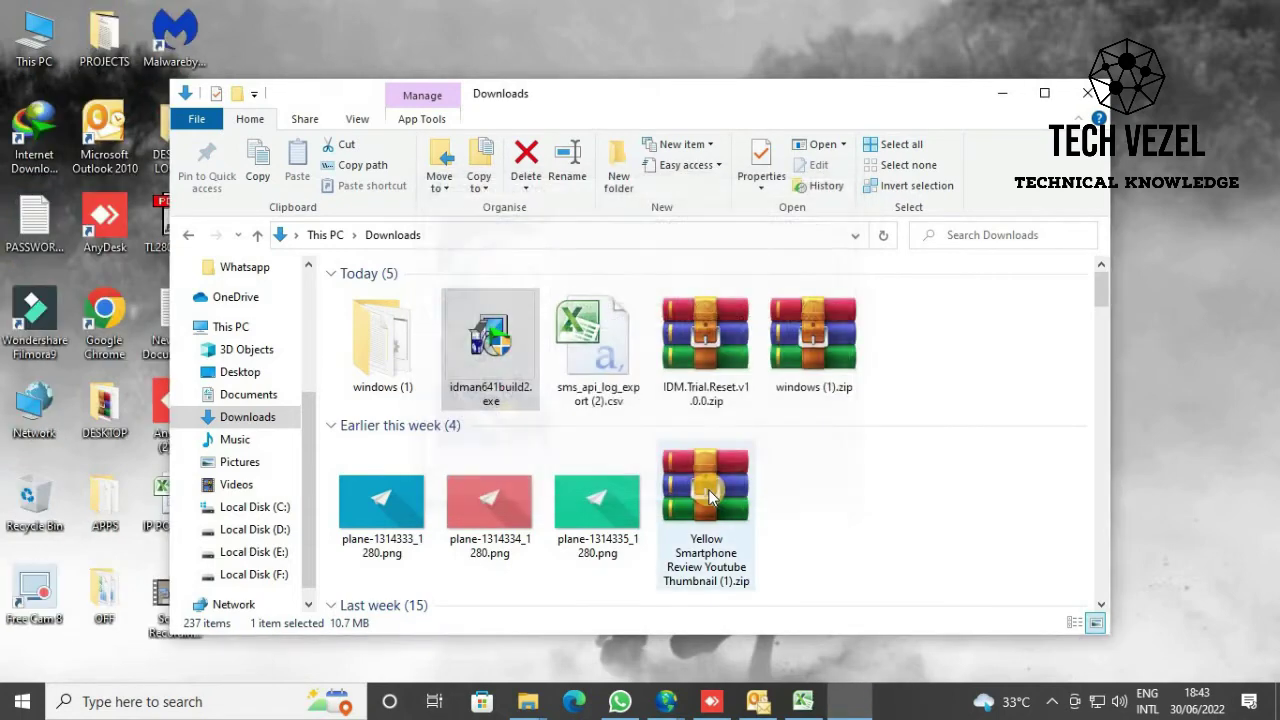
Step: Minimize the Downloads window, refresh the desktop, and relaunch Google Chrome
left_click(1006, 95)
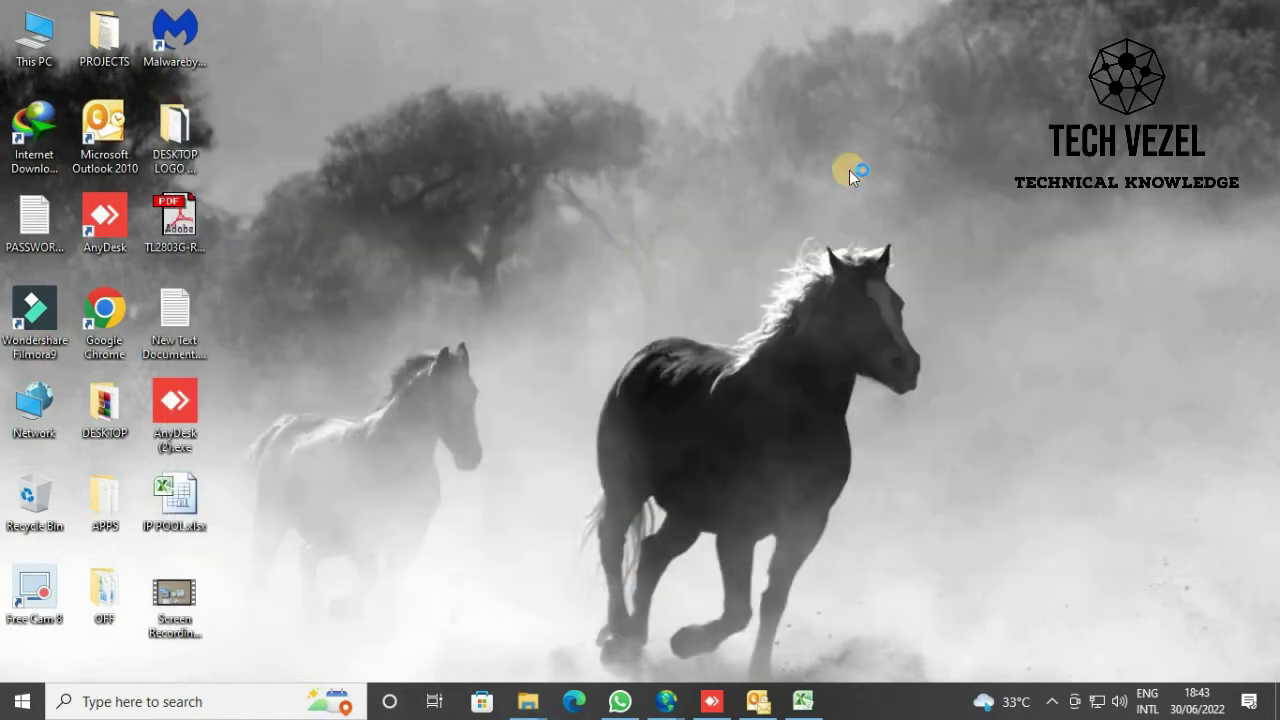
right_click(723, 277)
left_click(762, 332)
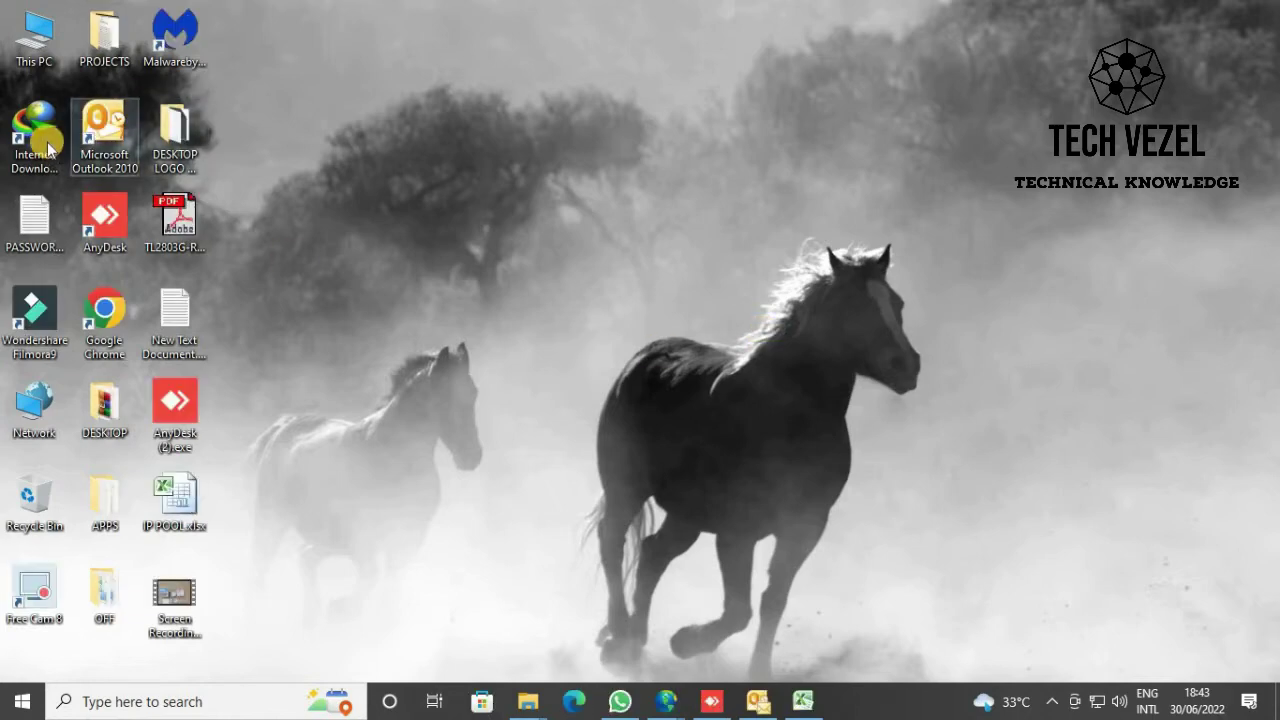
double_click(105, 320)
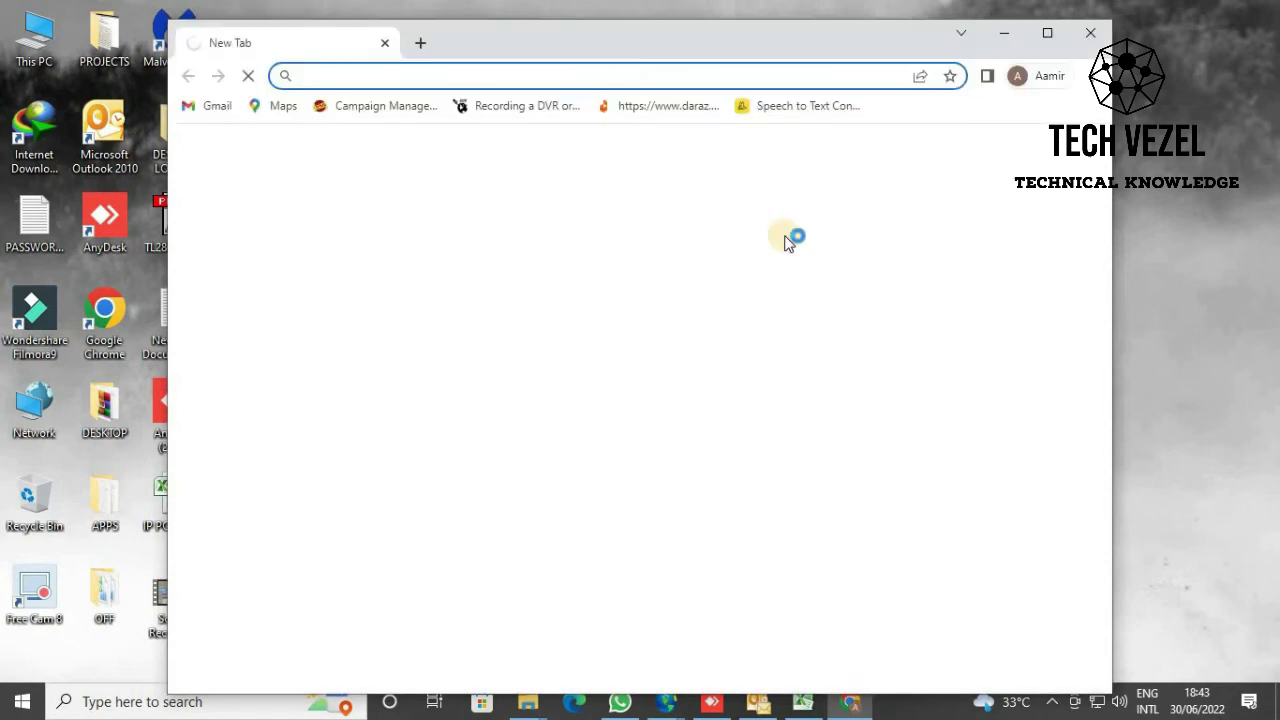
Step: Enable the IDM Integration Module extension, maximize Chrome, and confirm it in the extensions list
left_click(1088, 76)
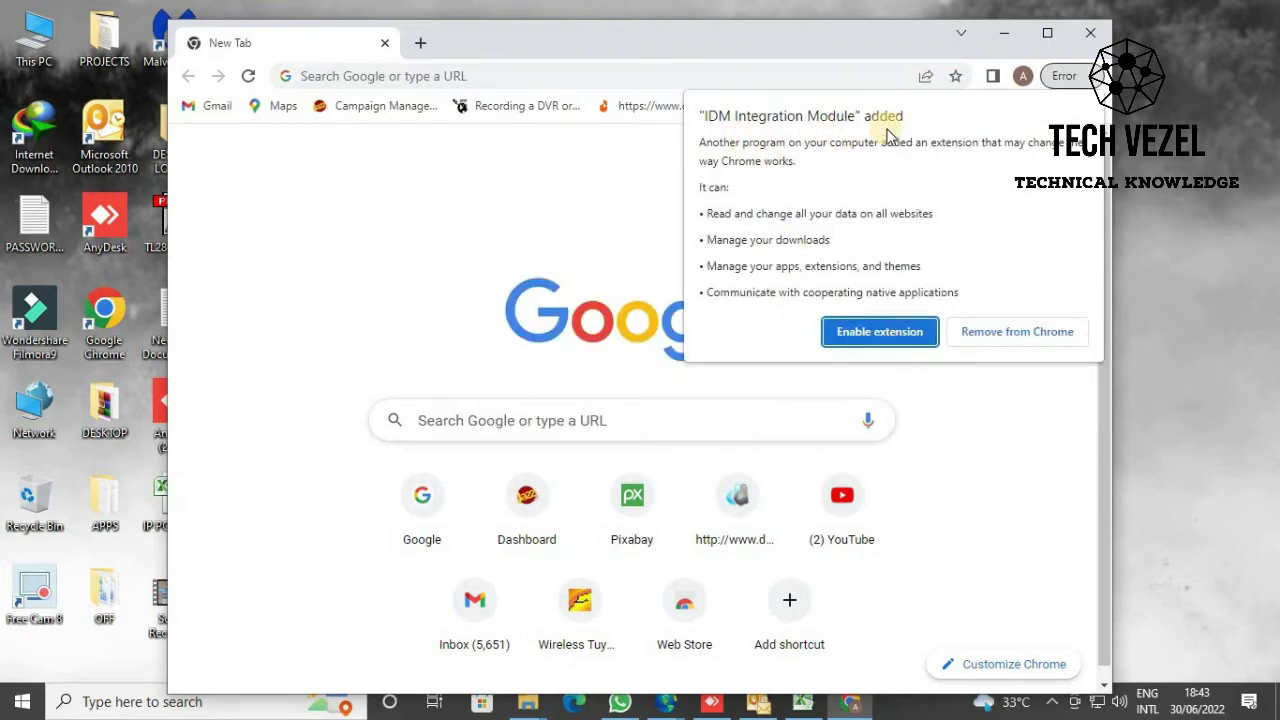
left_click(880, 332)
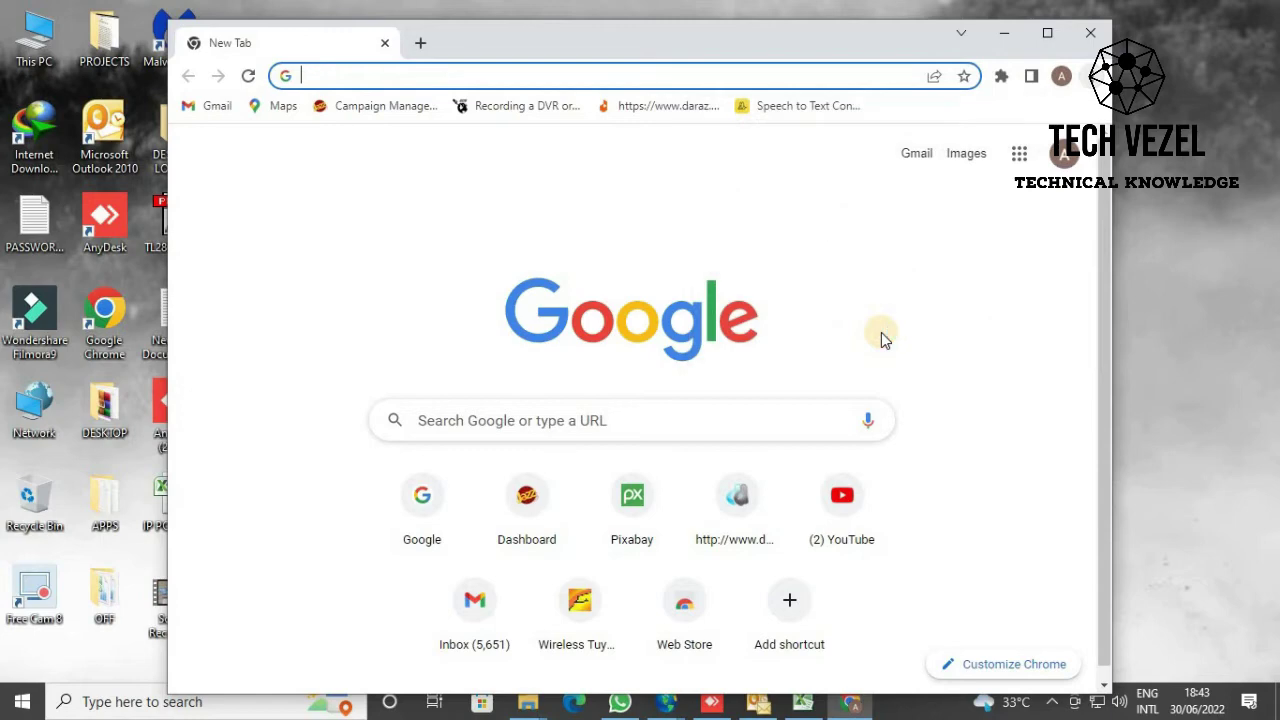
left_click(1050, 36)
left_click(1169, 48)
left_click(994, 186)
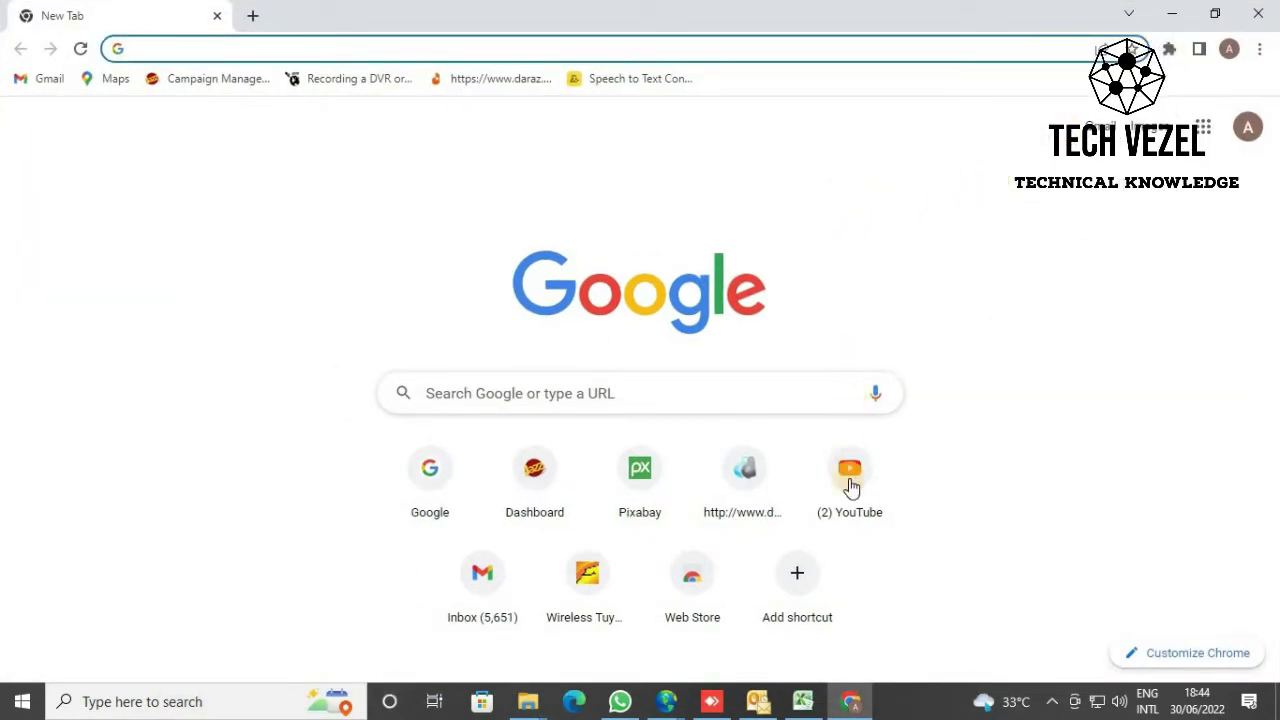
Step: Go to youtube and play the video 'Revealing 10 Secrets About My Illusions'
left_click(559, 42)
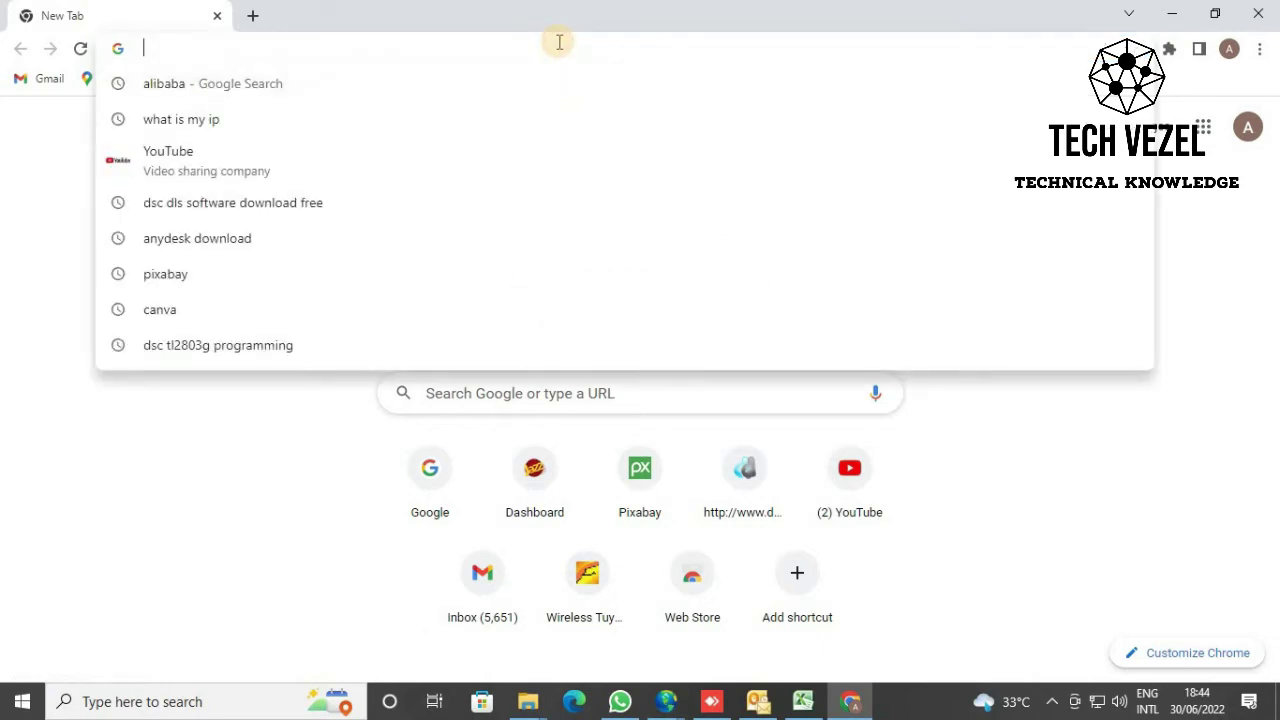
type("youtube.com")
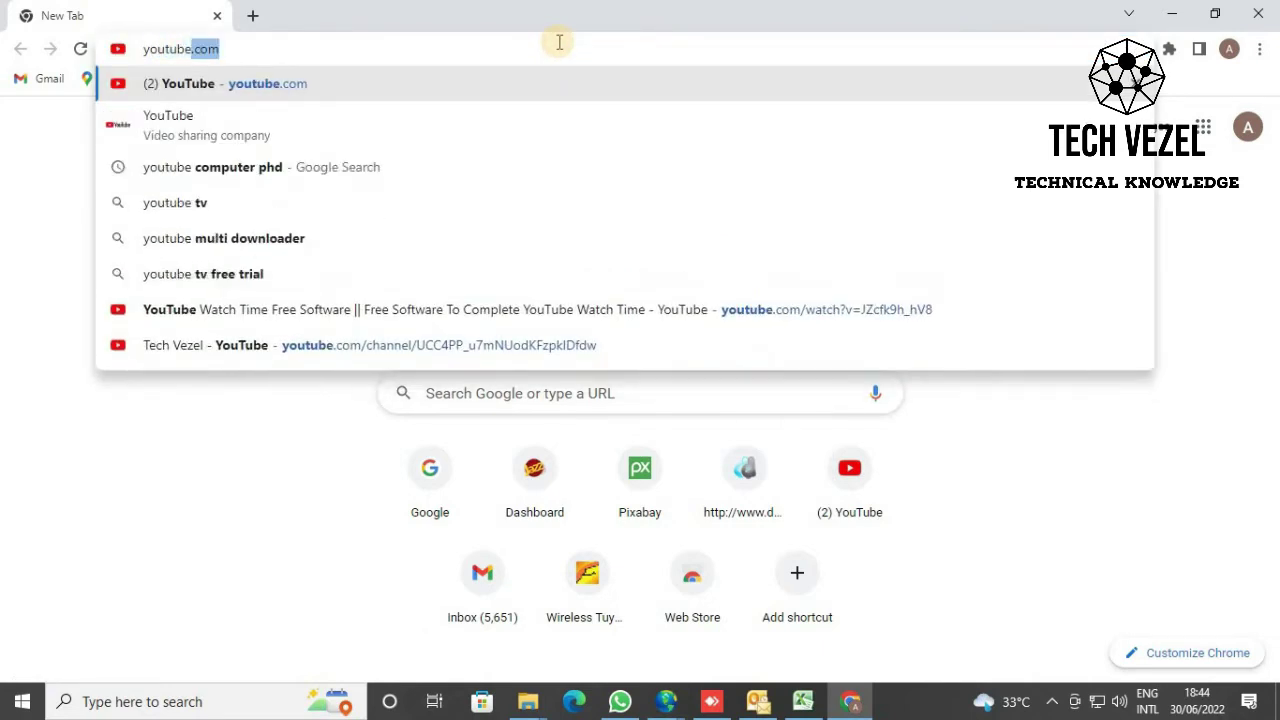
key("Return")
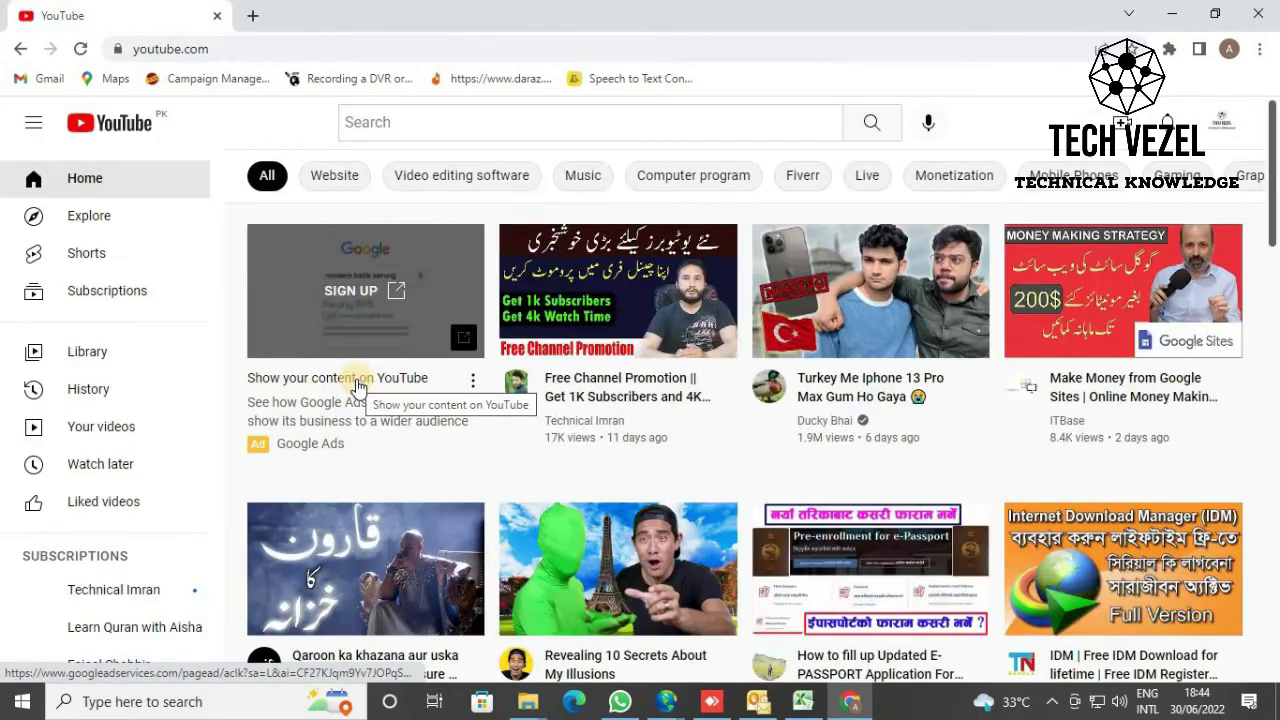
left_click(613, 565)
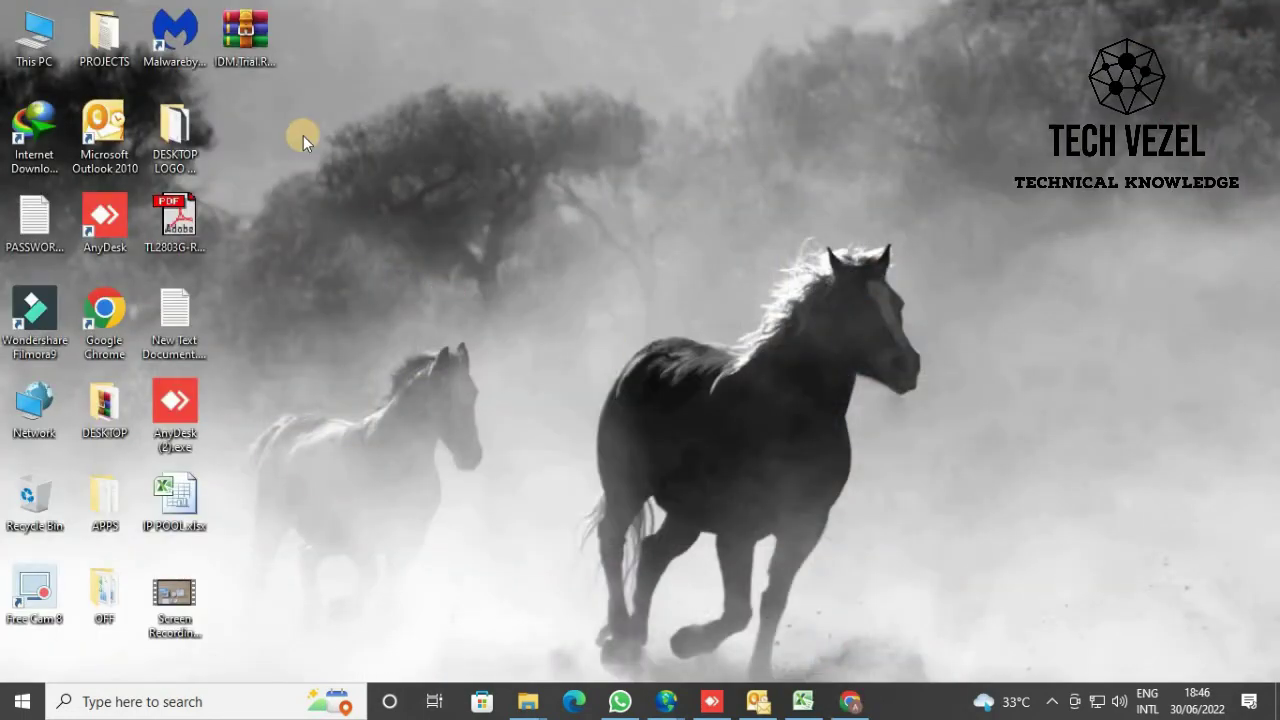
Step: Extract the IDM.Trial.Reset zip onto the desktop, refresh, and select IDM Trial Reset.exe
right_click(256, 46)
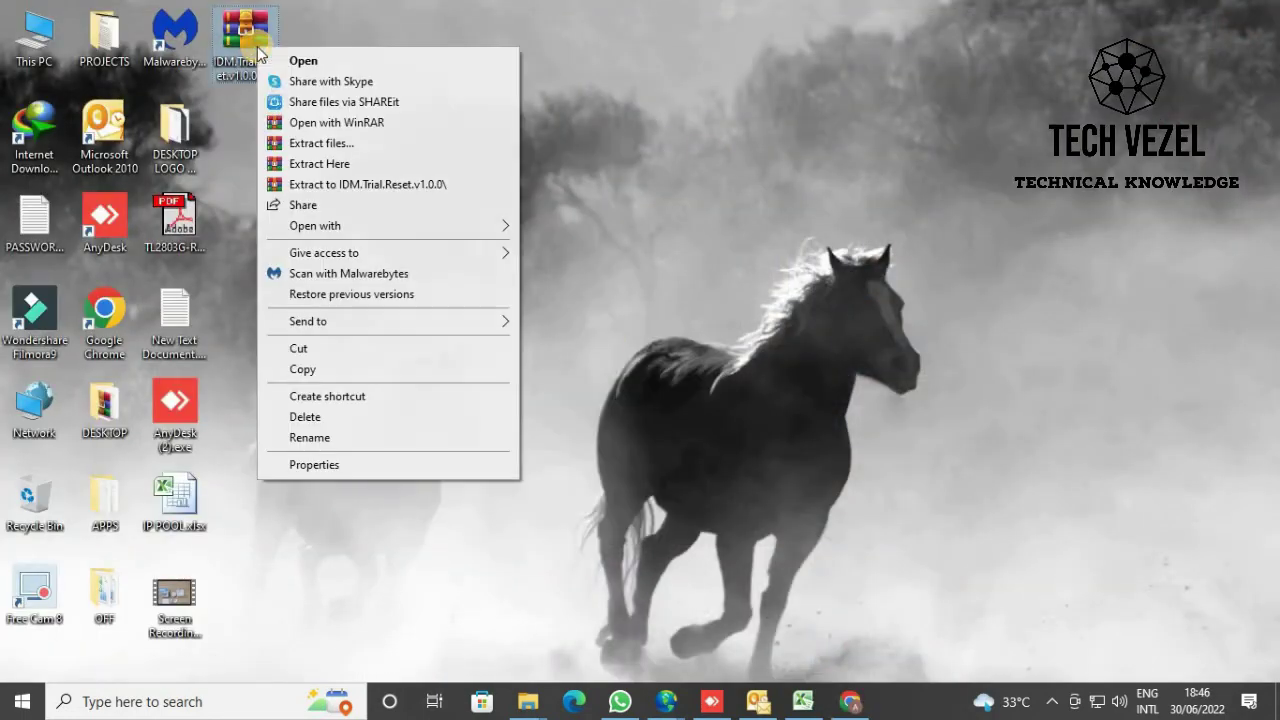
left_click(333, 165)
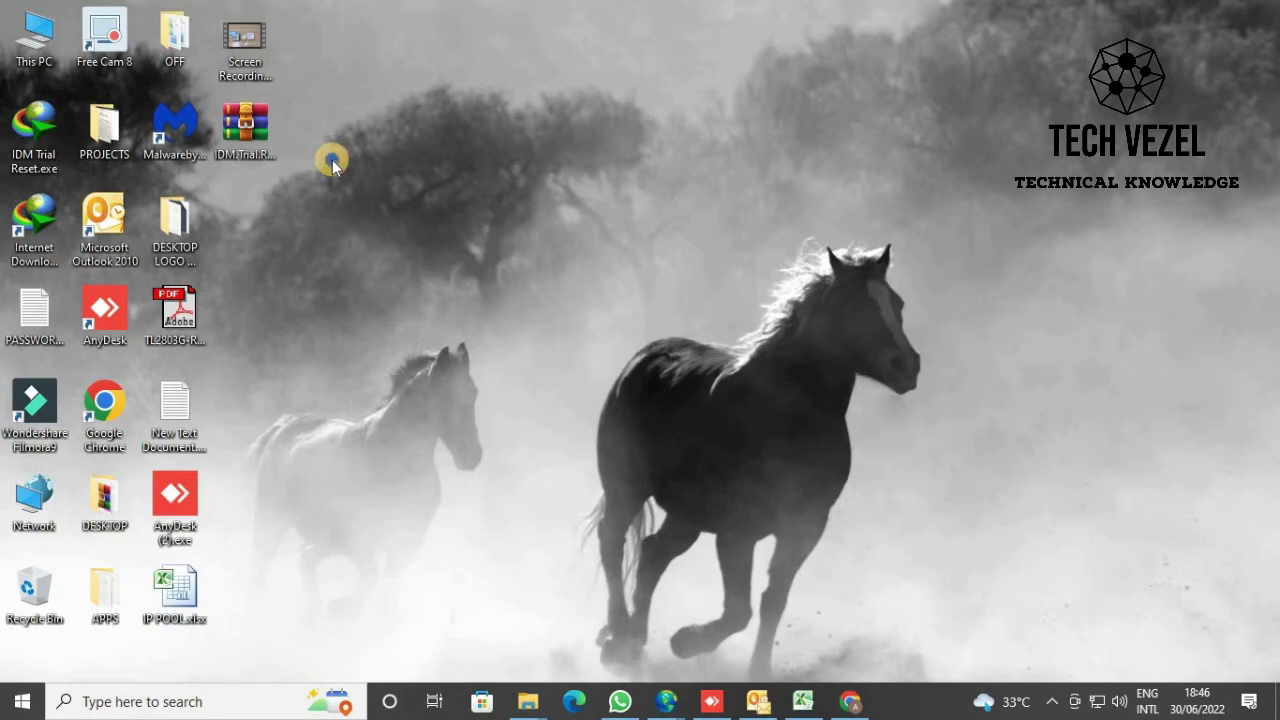
right_click(333, 161)
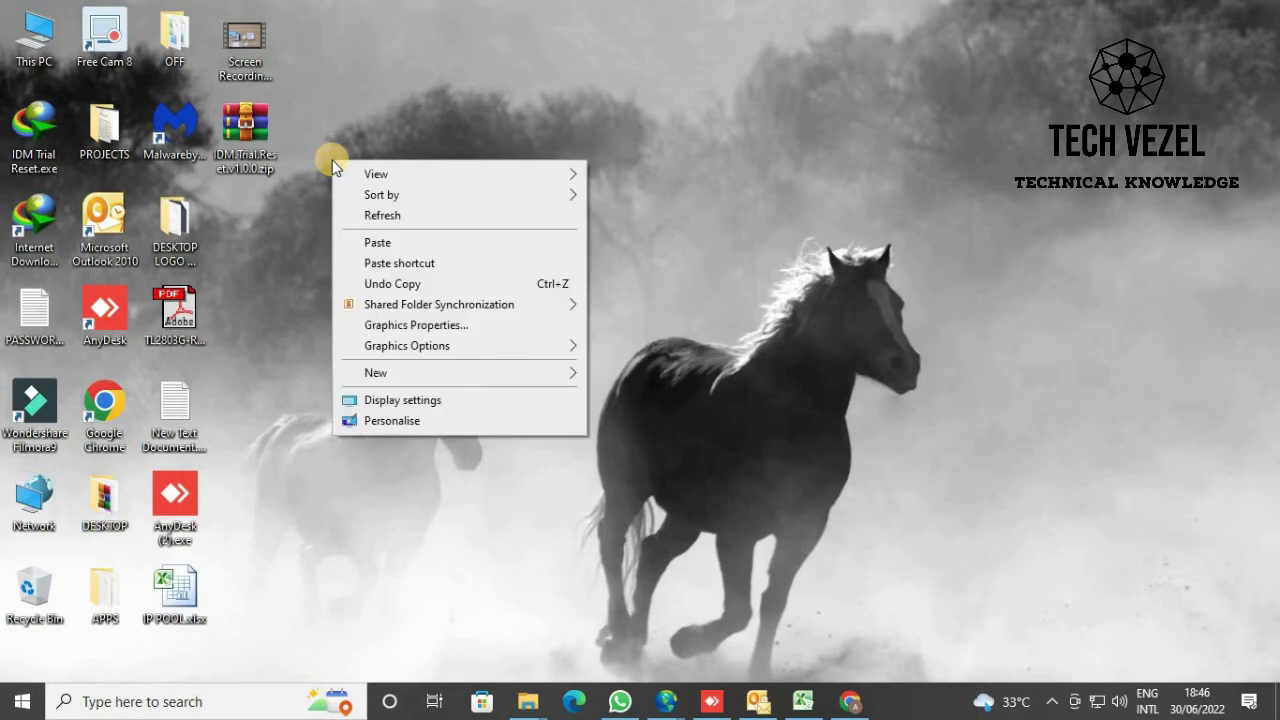
left_click(366, 216)
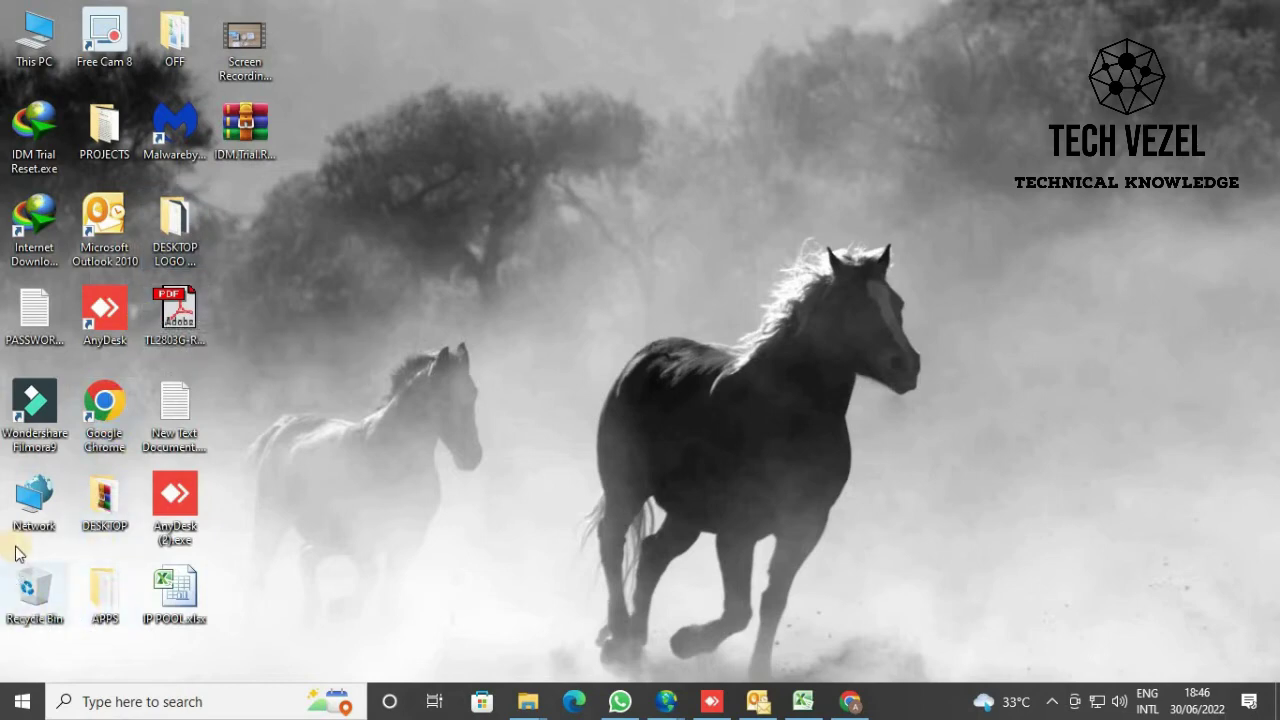
left_click(38, 122)
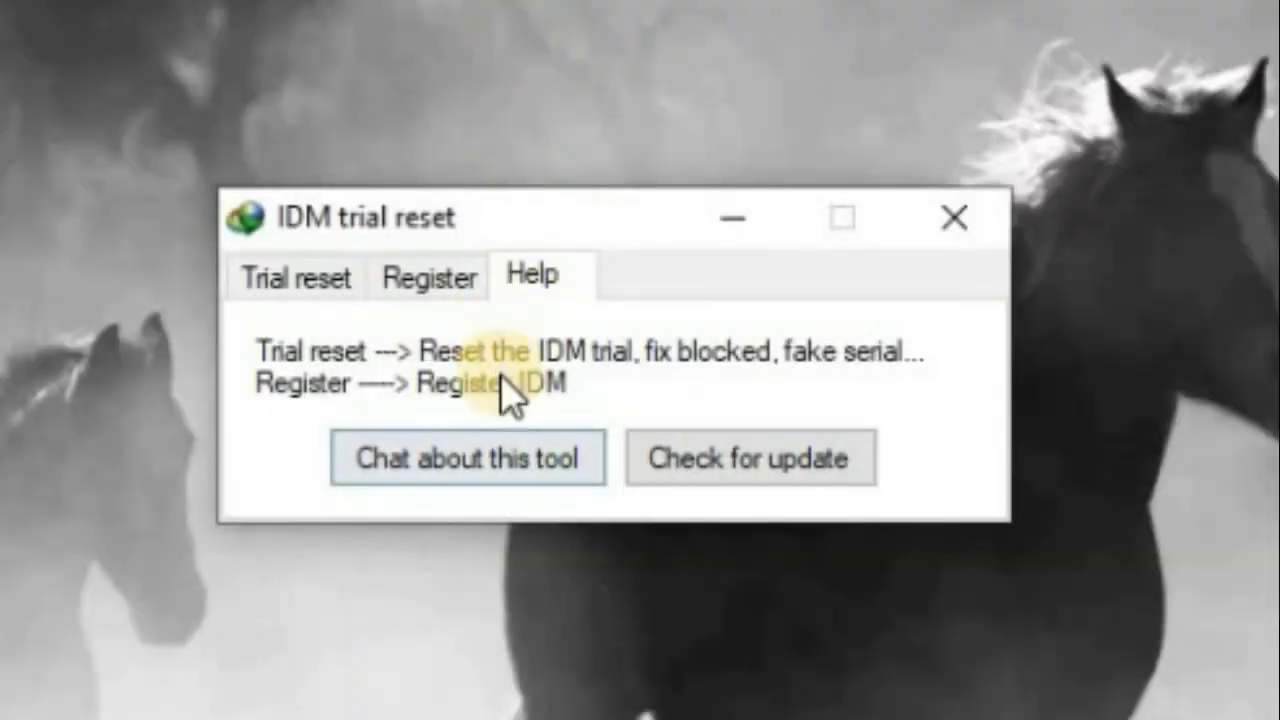
Step: Look over the Register tab, then switch to the Trial reset tab
left_click(436, 292)
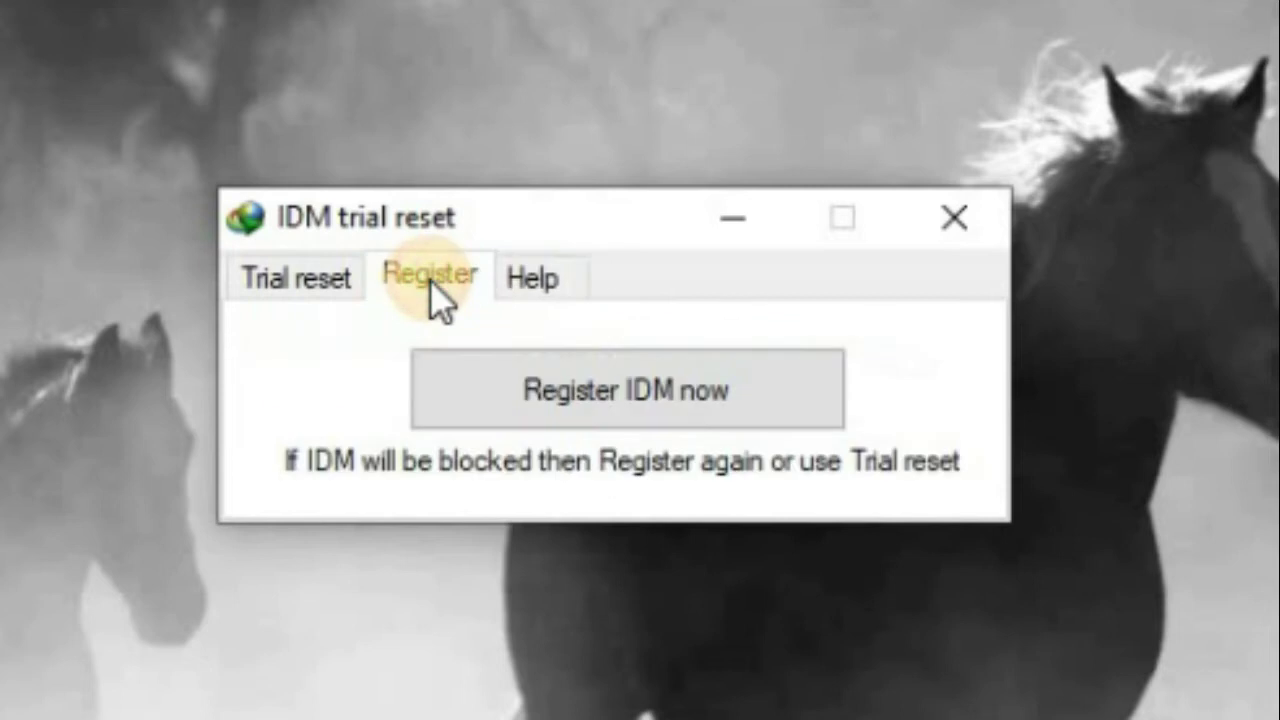
left_click(300, 293)
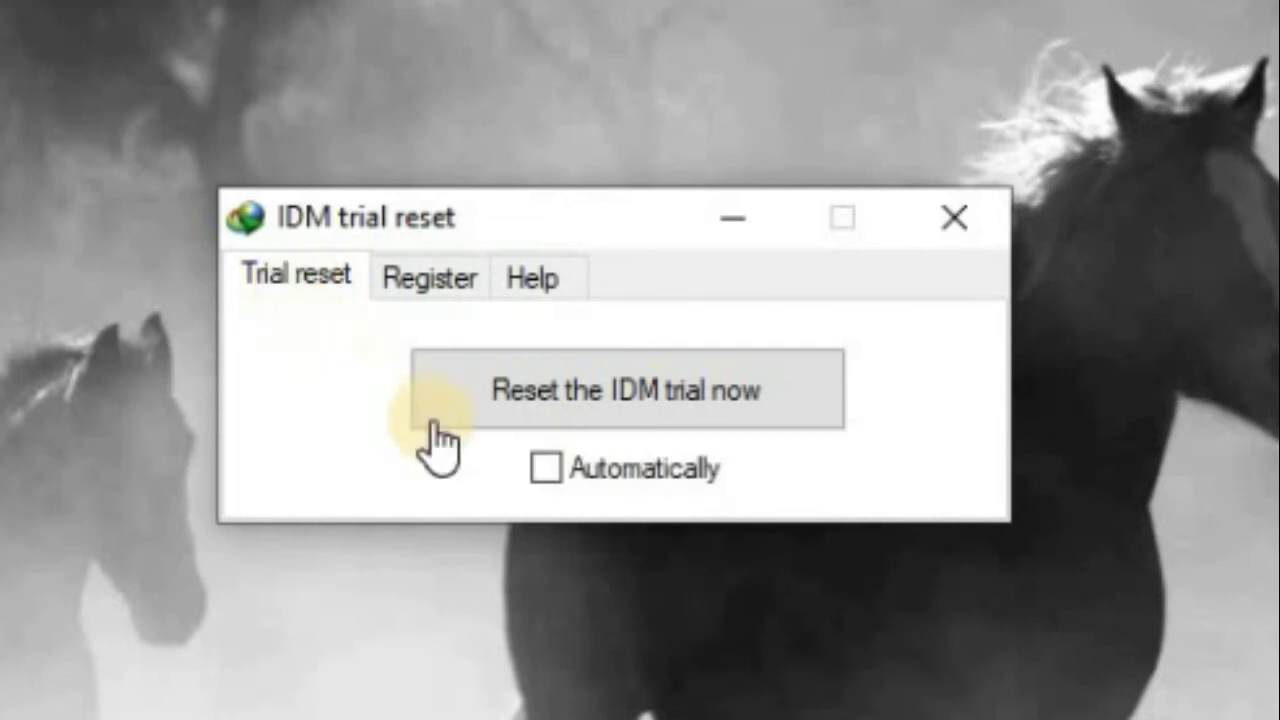
Step: Reset the IDM trial and acknowledge the 'You have 30 day trial now!' confirmation
left_click(545, 407)
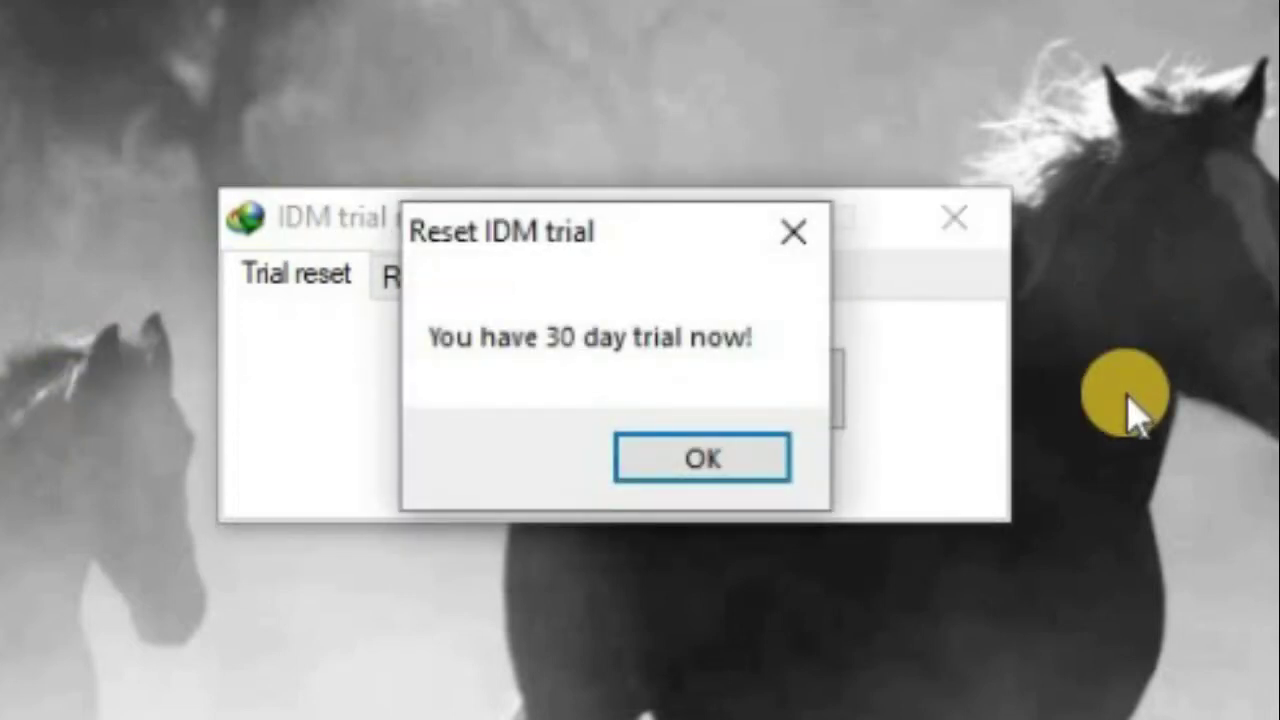
left_click(709, 471)
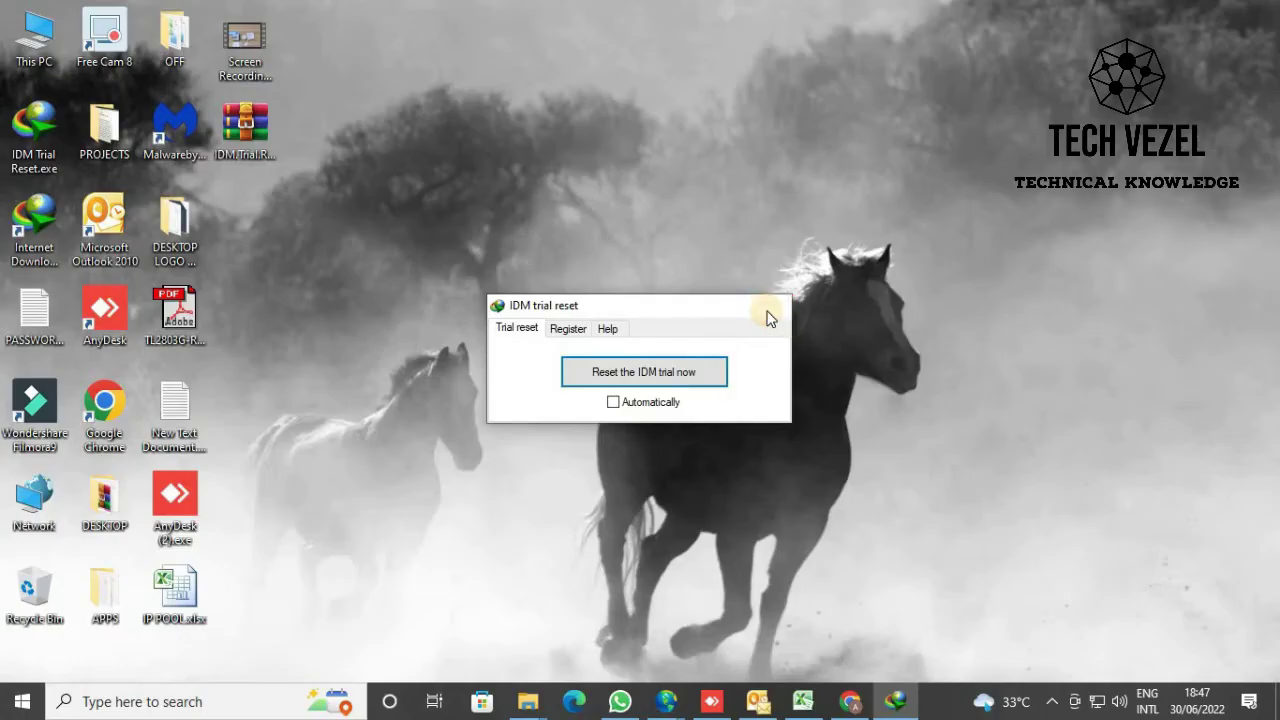
Step: Close the trial reset tool, refresh the desktop, and launch Internet Download Manager
left_click(950, 240)
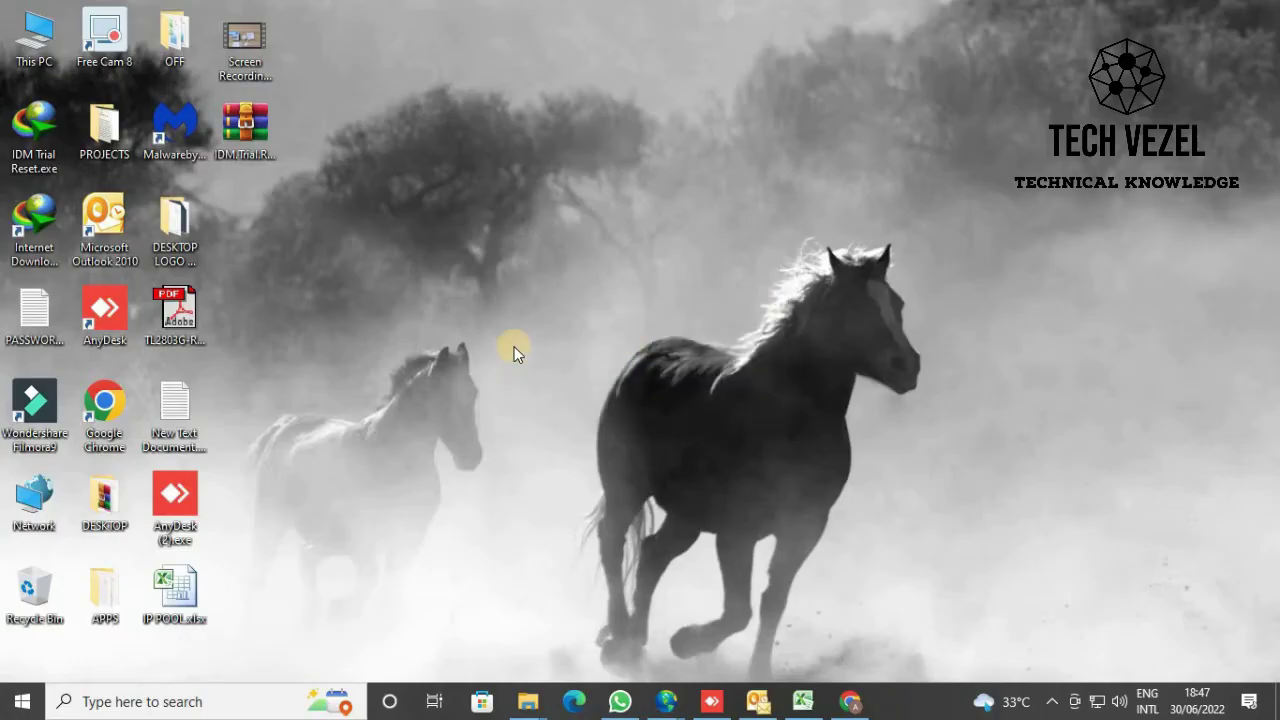
right_click(487, 347)
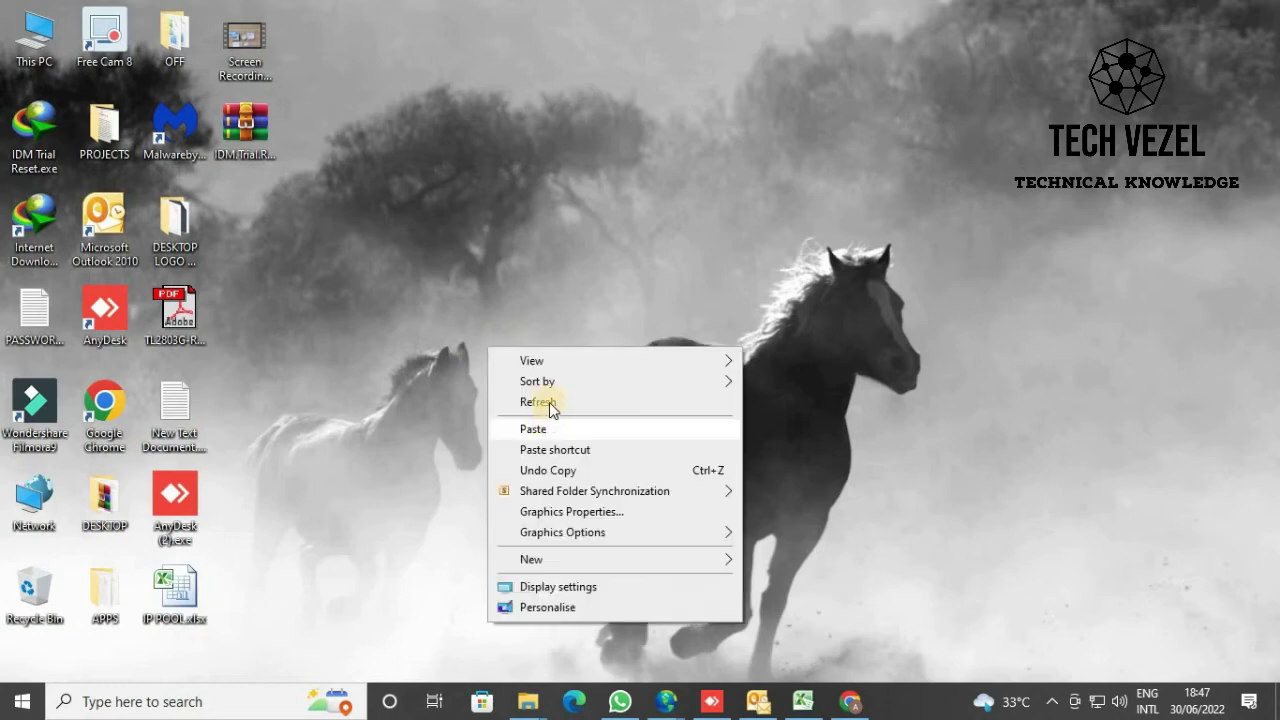
left_click(556, 401)
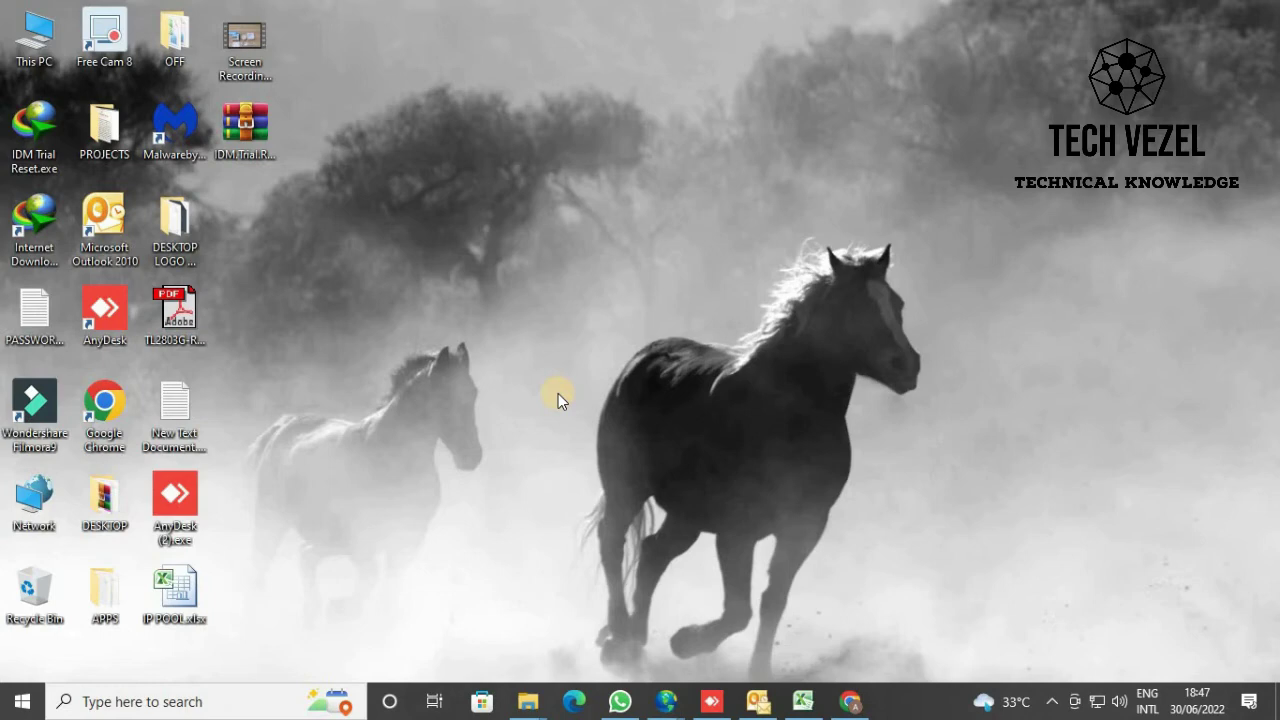
double_click(46, 247)
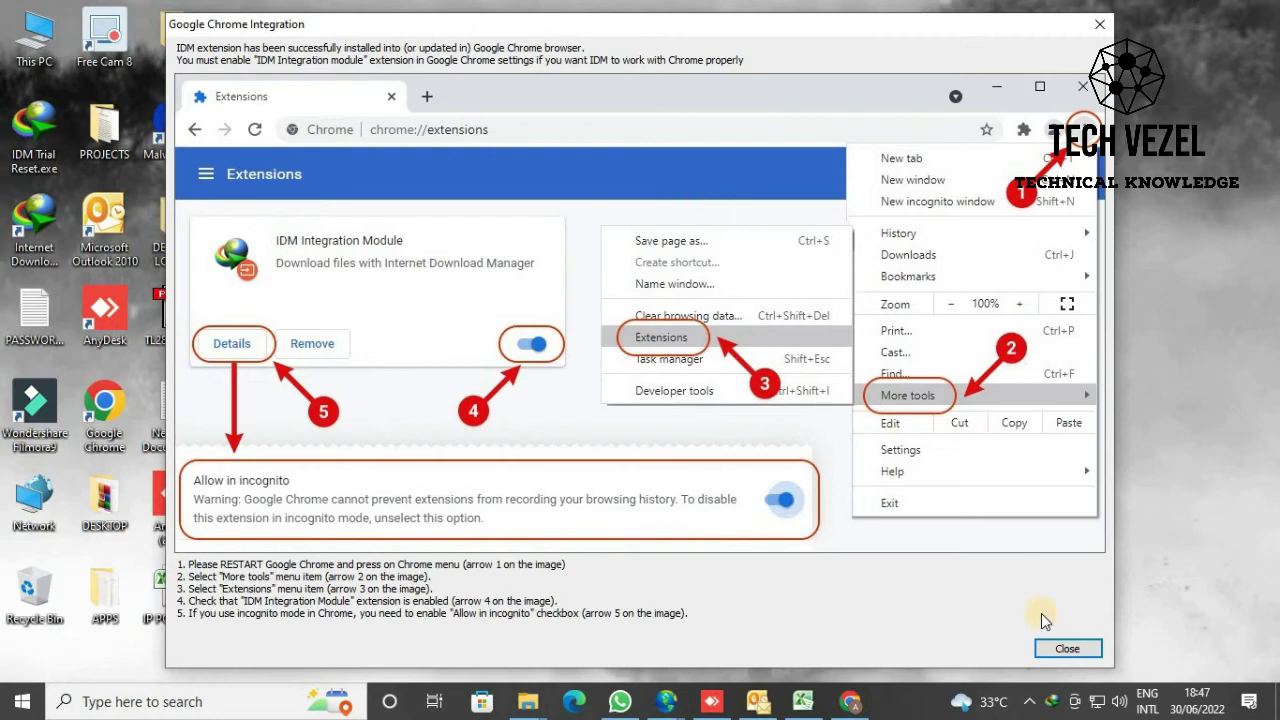
Step: Dismiss the Chrome integration notice, turn off startup tips and close the Tip of the Day
left_click(1058, 650)
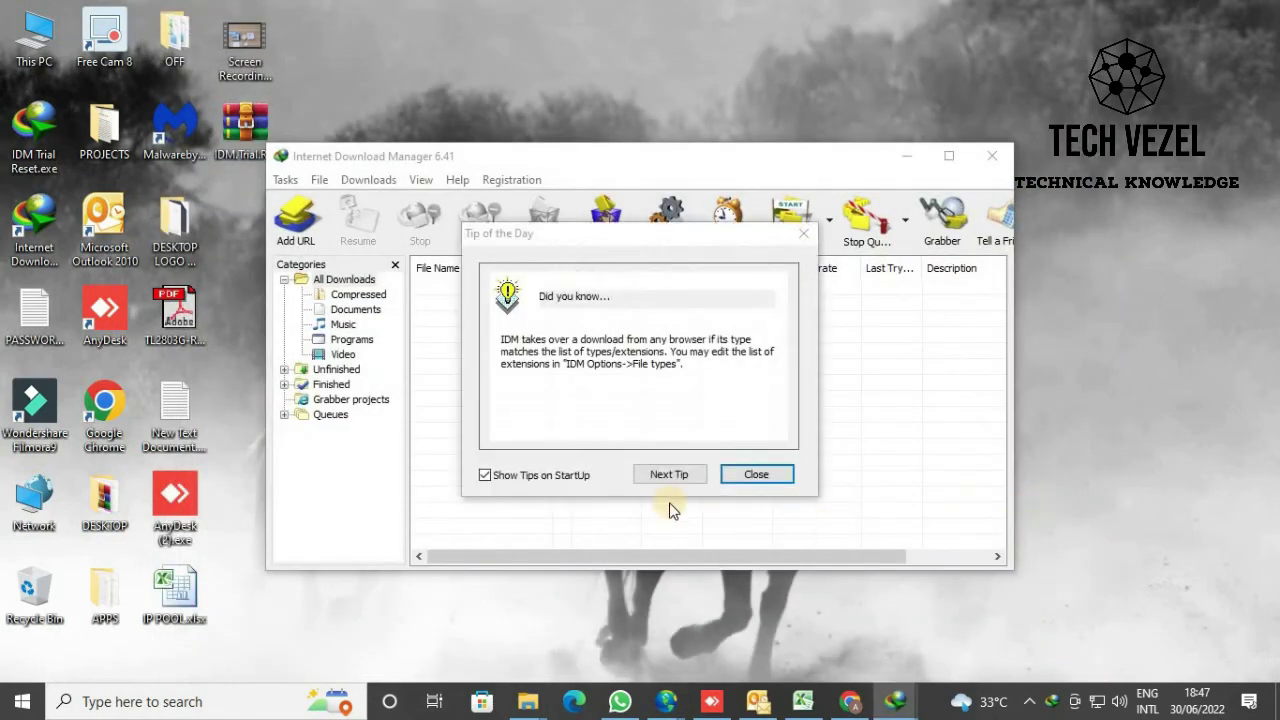
left_click(522, 476)
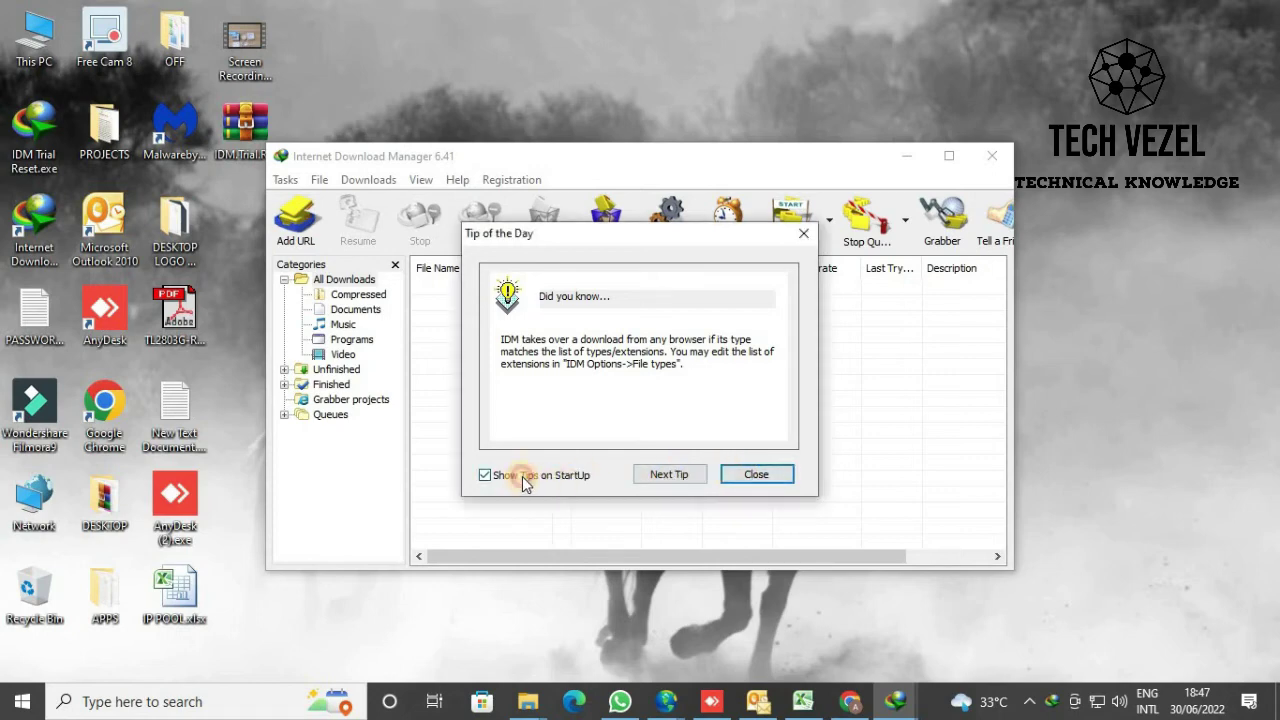
left_click(758, 478)
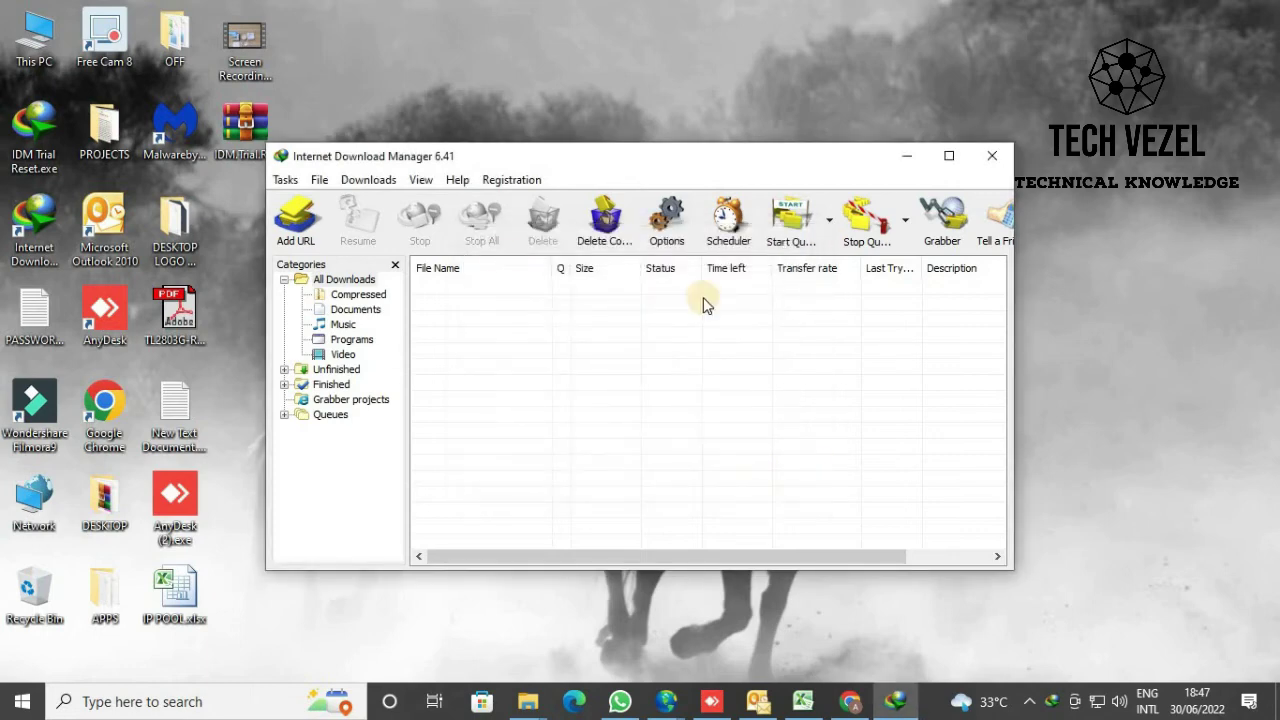
Step: Look through the Registration menu, then untick startup tips again and close the reappeared tip
left_click(512, 186)
mouse_move(452, 185)
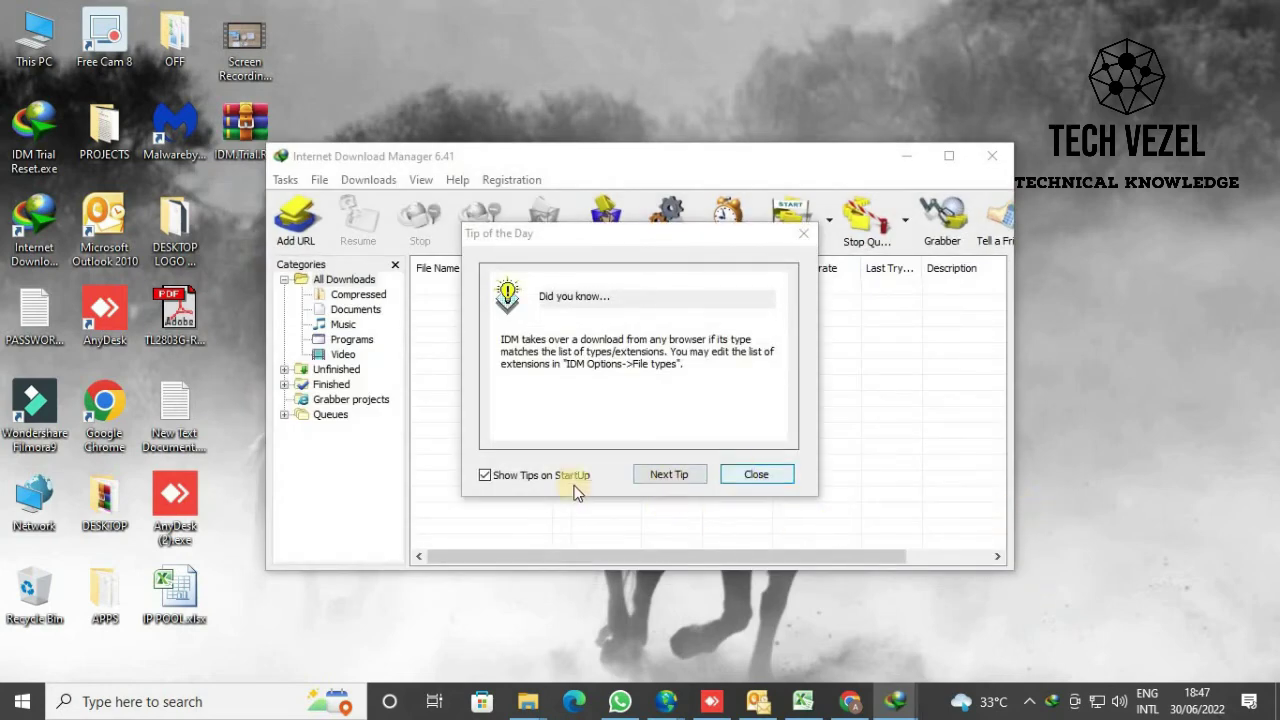
left_click(520, 476)
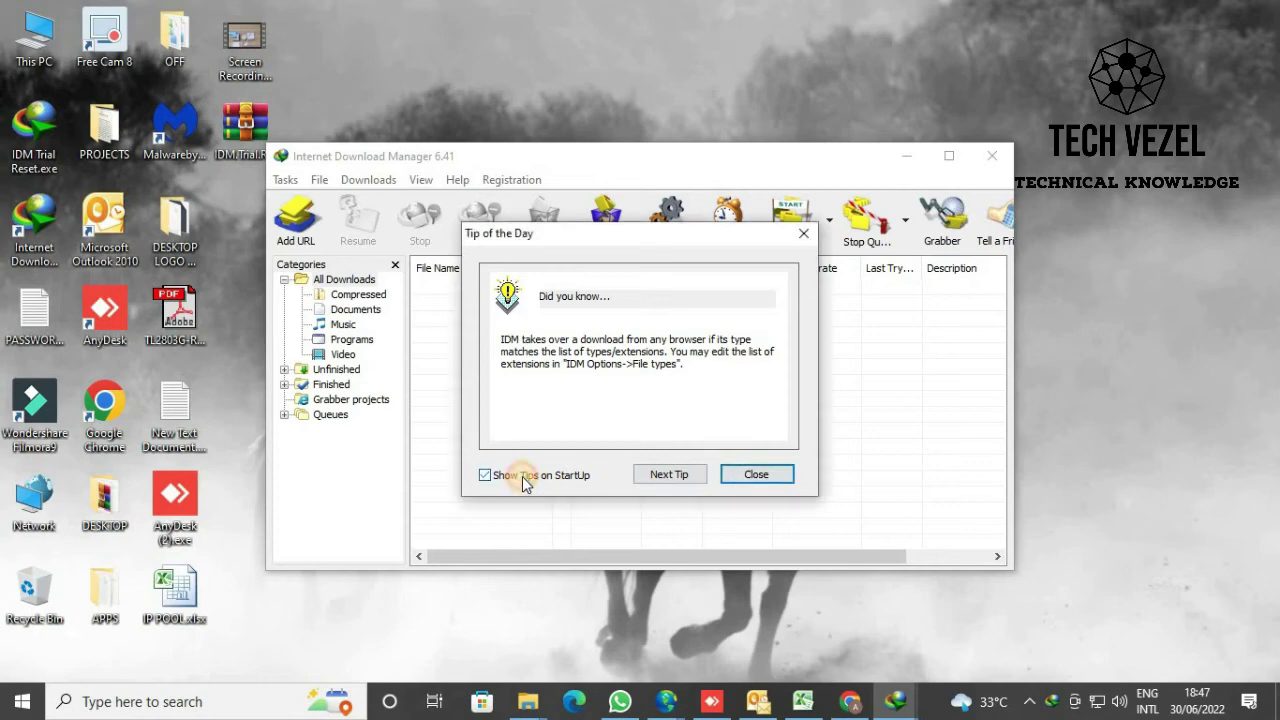
left_click(752, 477)
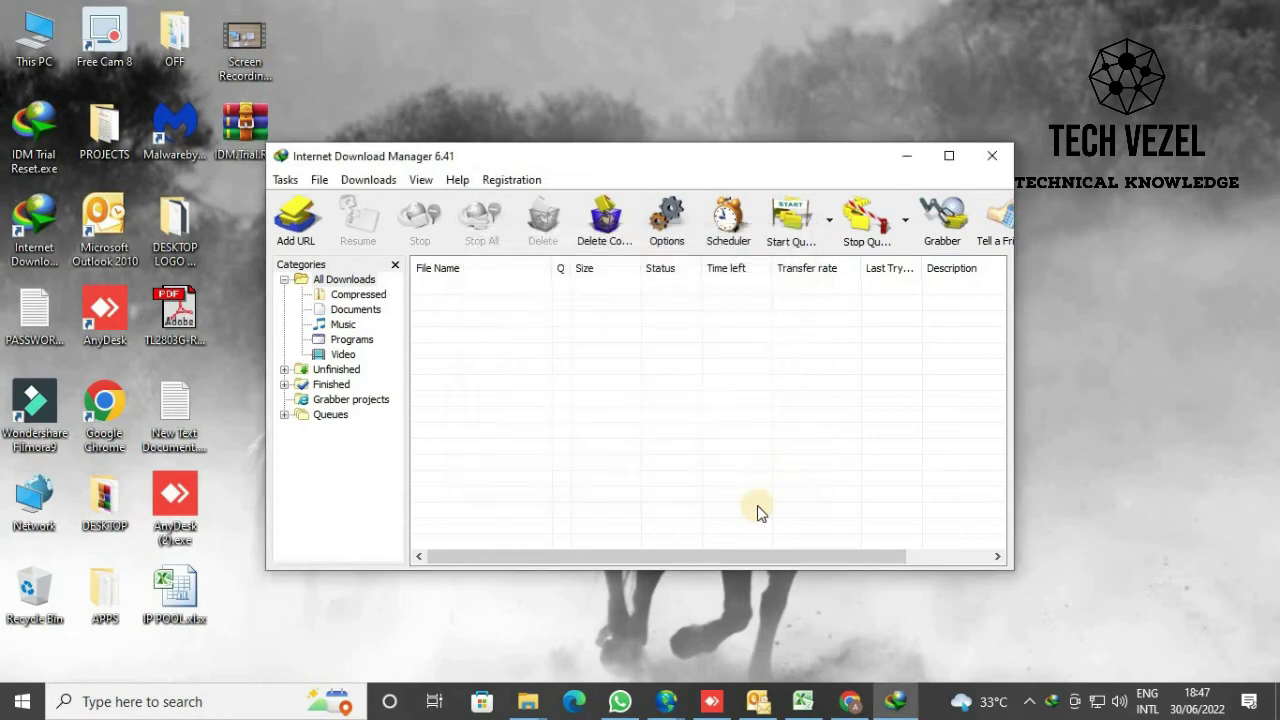
Step: Open Help > About IDM to confirm the unregistered 6.41 Build 2 trial, then close it
left_click(512, 182)
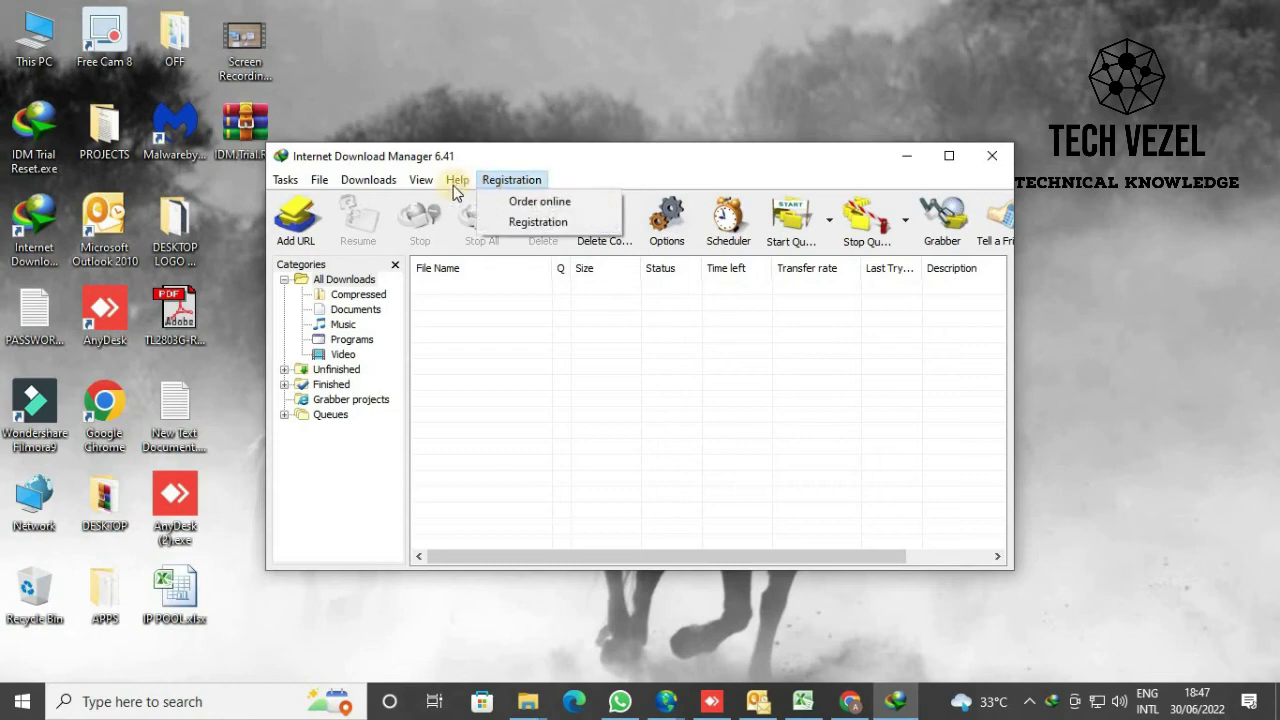
mouse_move(453, 185)
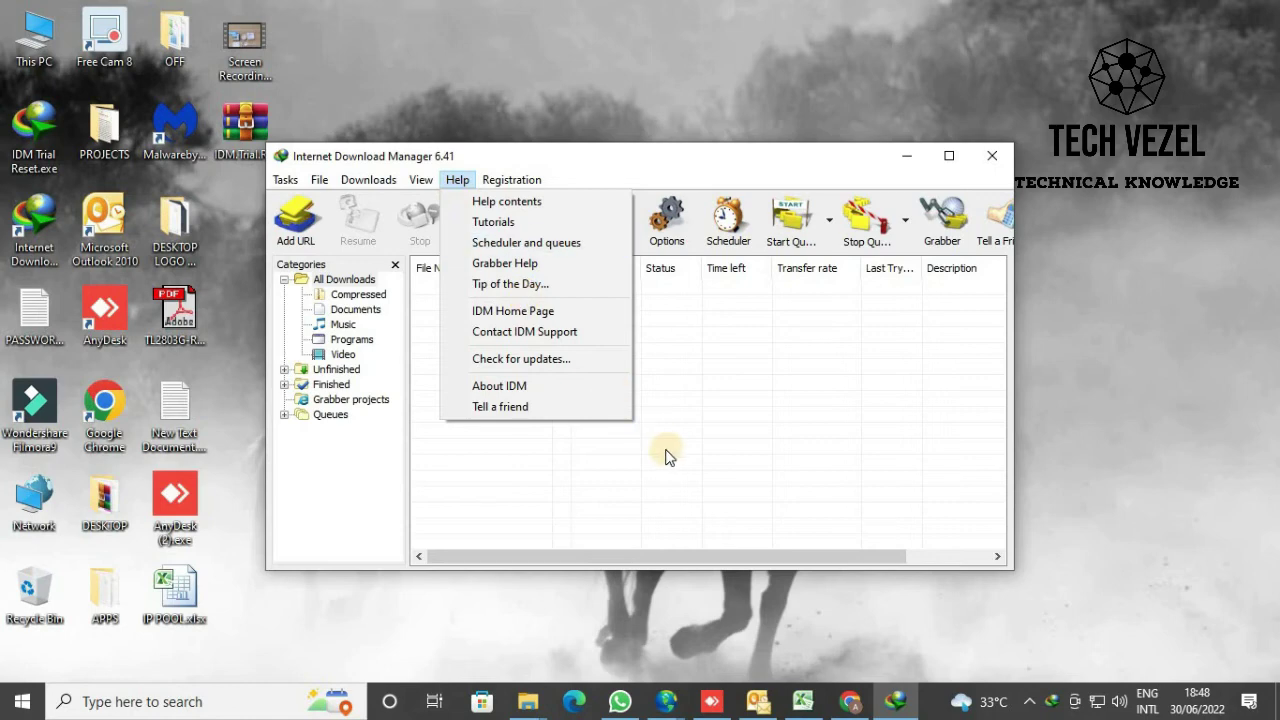
left_click(531, 394)
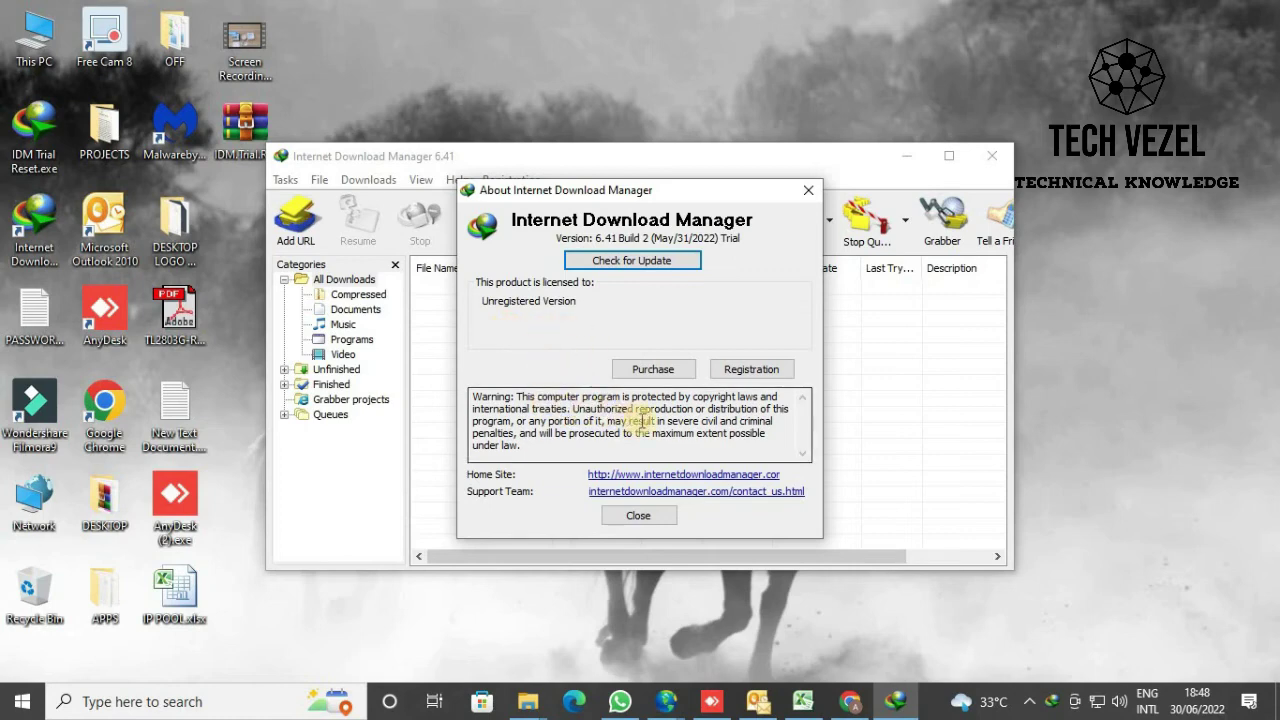
left_click(663, 524)
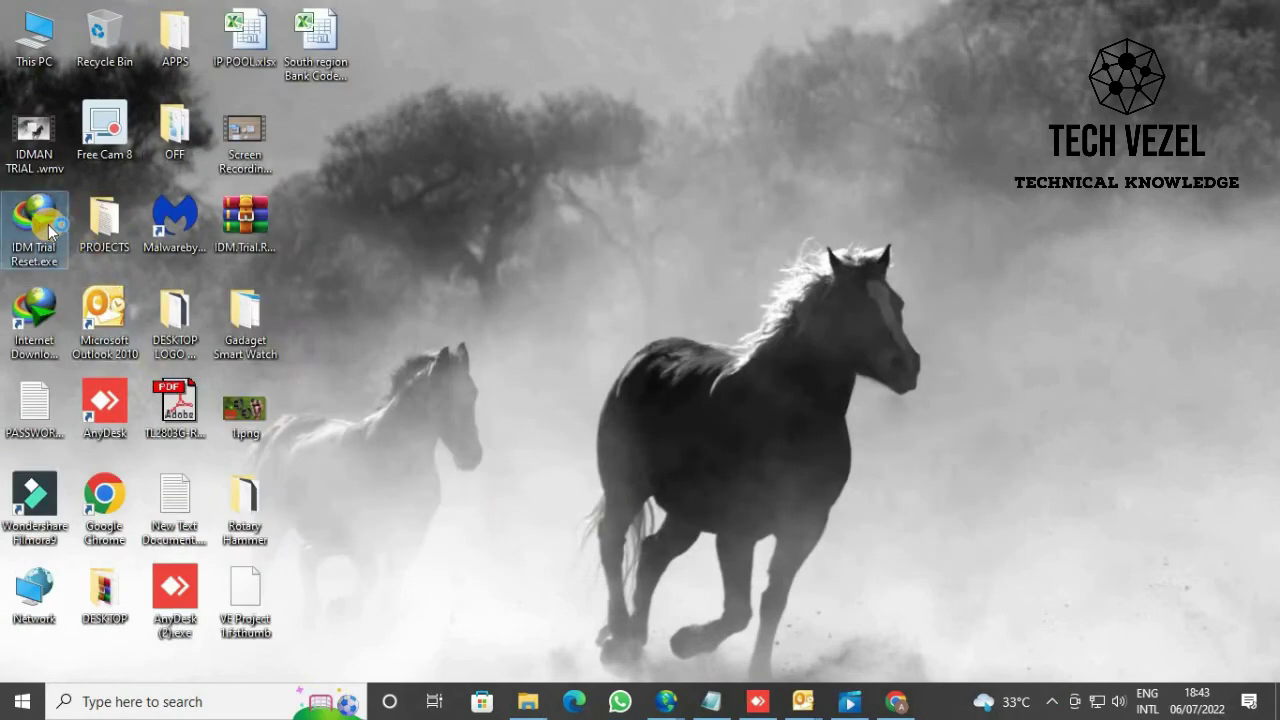
Step: Launch IDM Trial Reset and start 'Register IDM now' from its Register tab
double_click(48, 224)
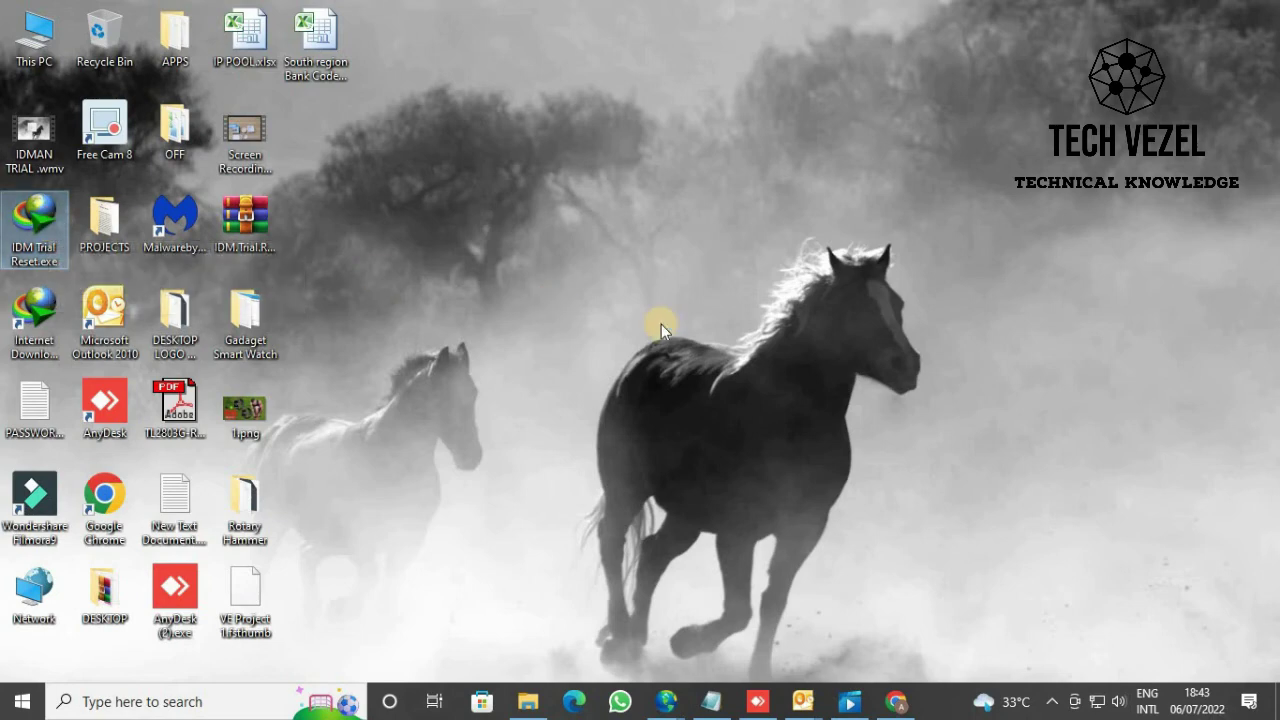
left_click(568, 328)
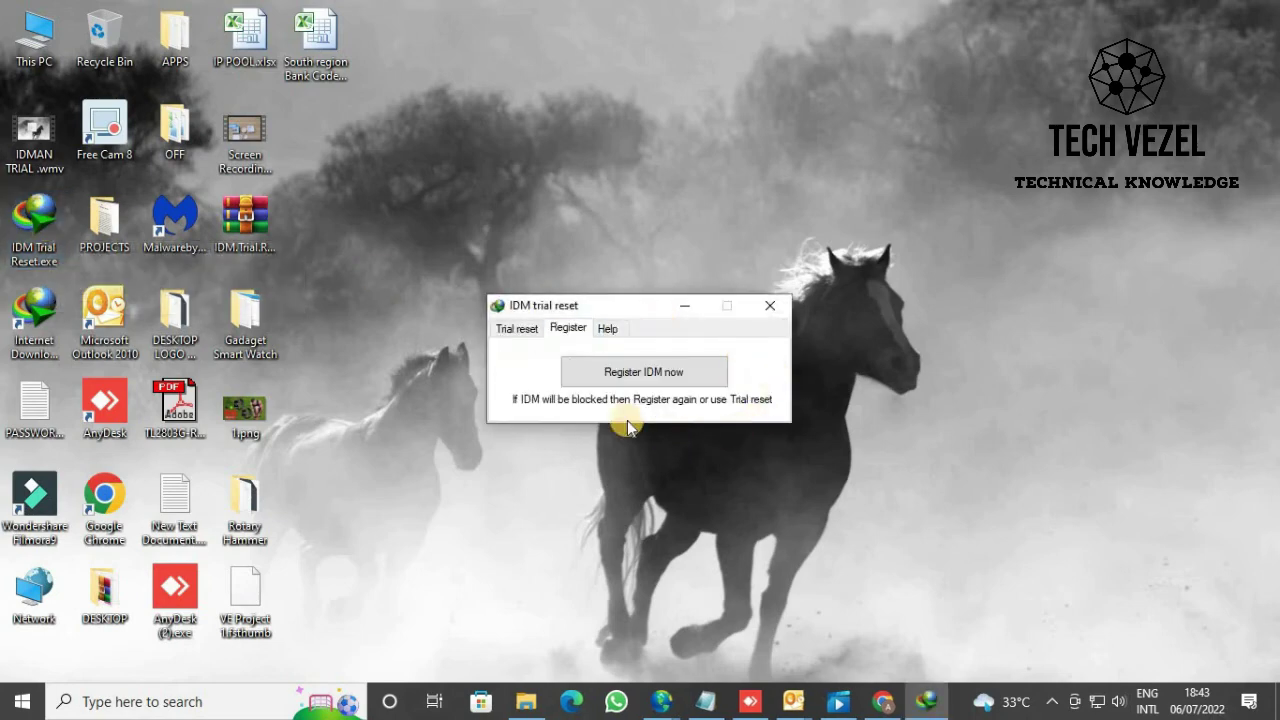
left_click(621, 372)
left_click(644, 372)
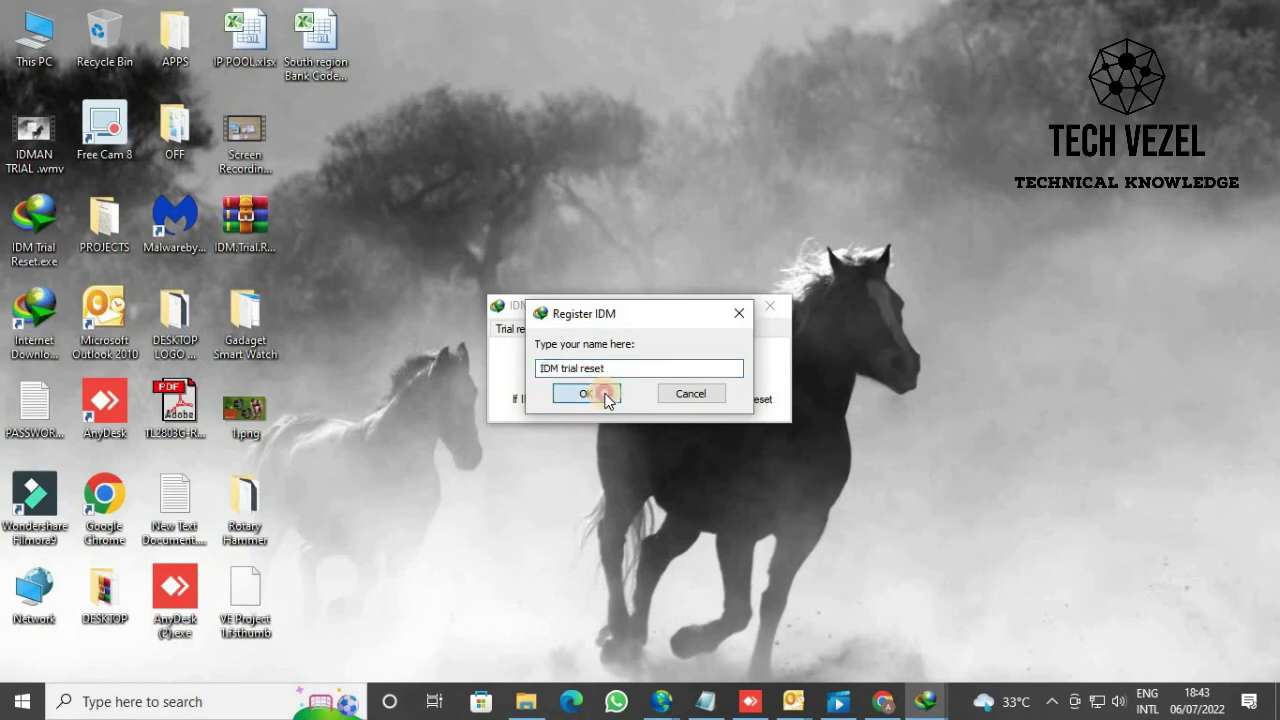
Step: Replace the pre-filled registration name with a new name and confirm it
left_click(610, 368)
key("ctrl+a")
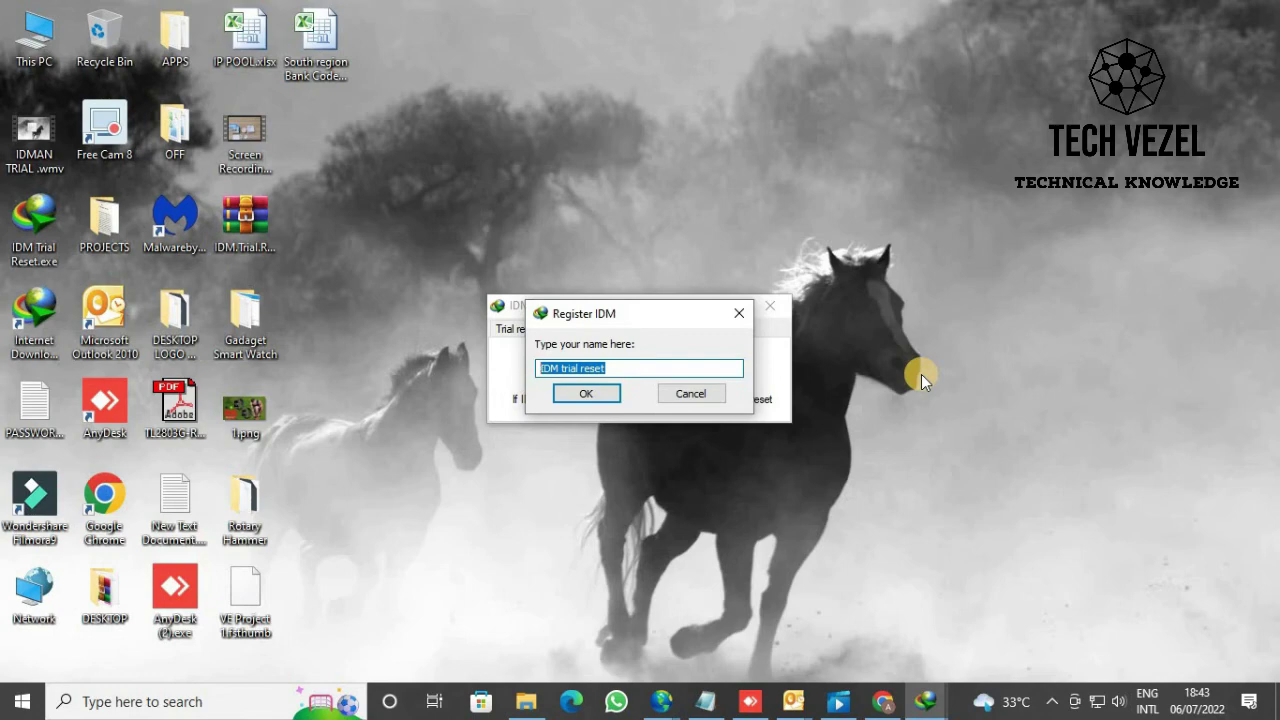
type("Phoenix test")
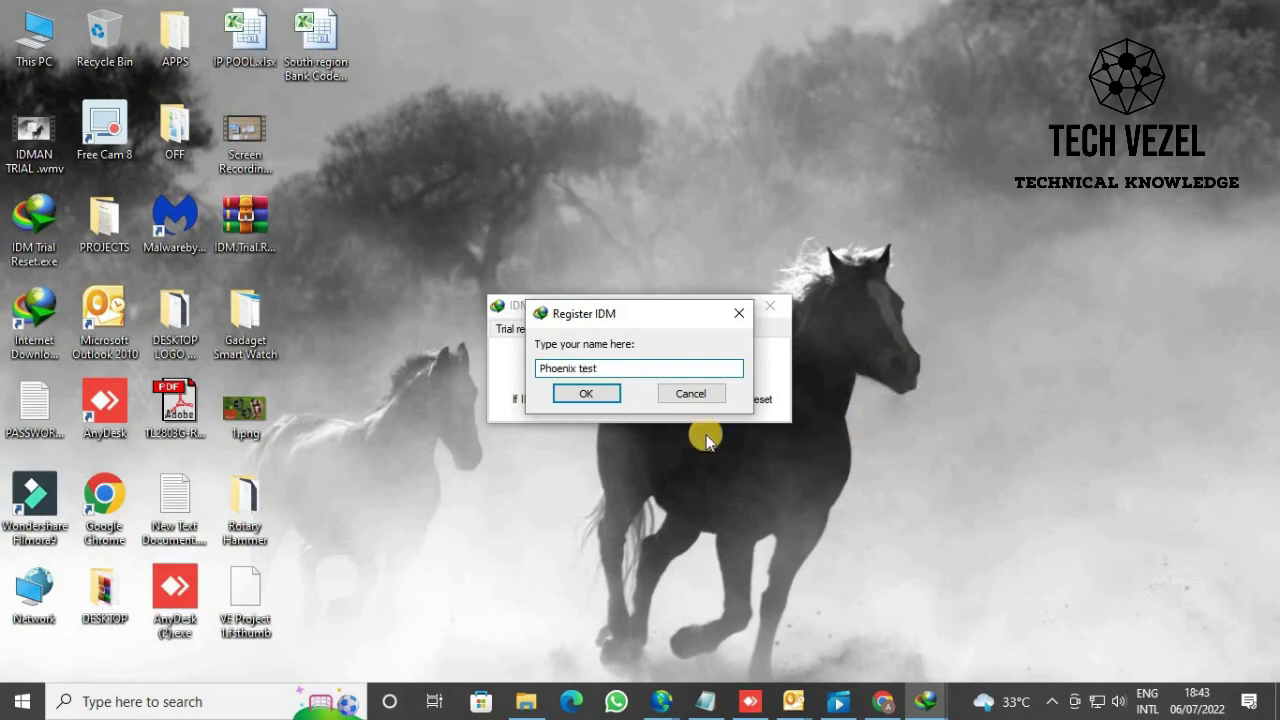
left_click(588, 394)
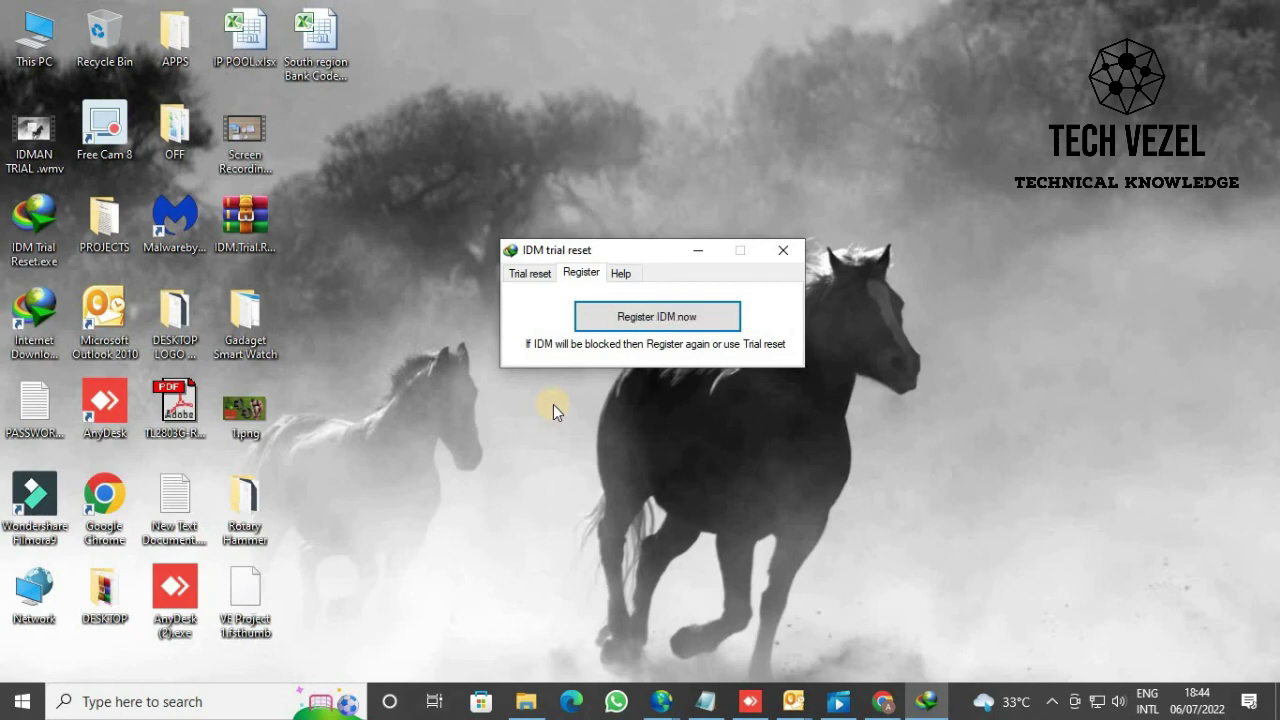
Step: Acknowledge the 'IDM is registered now!' message
left_click(664, 398)
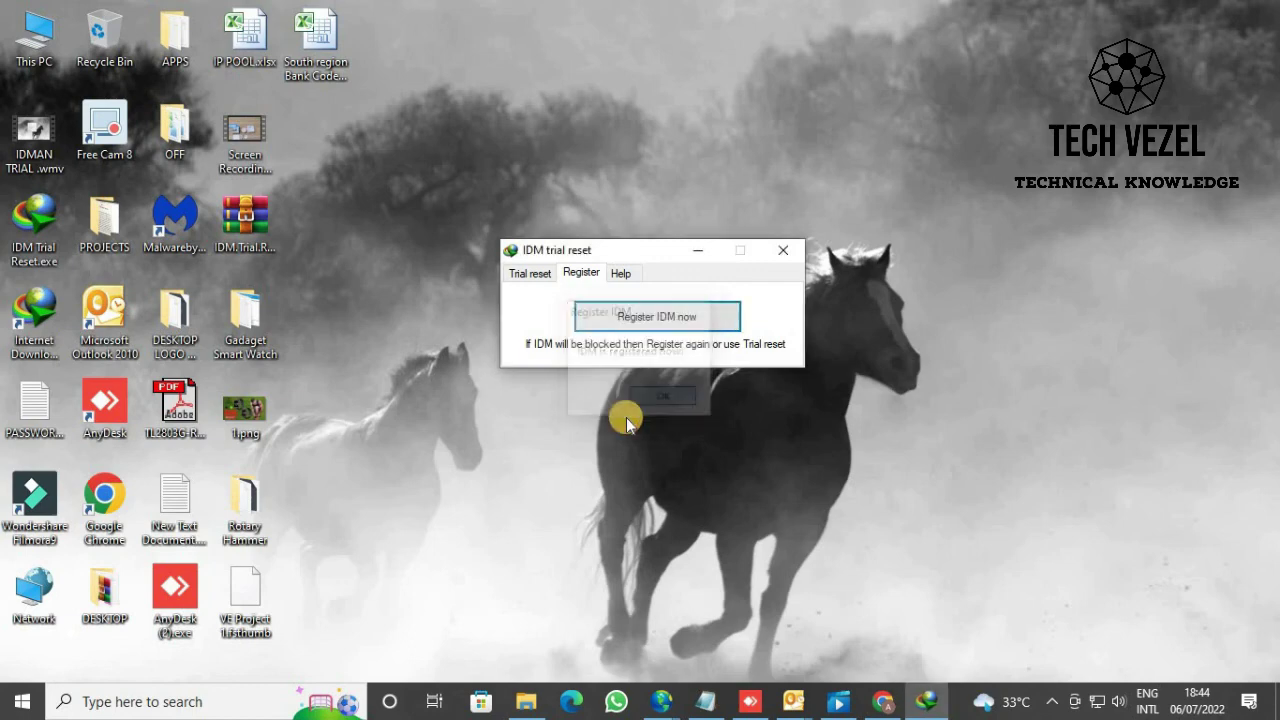
Step: Close the IDM Trial Reset tool and refresh the desktop three times
left_click(783, 250)
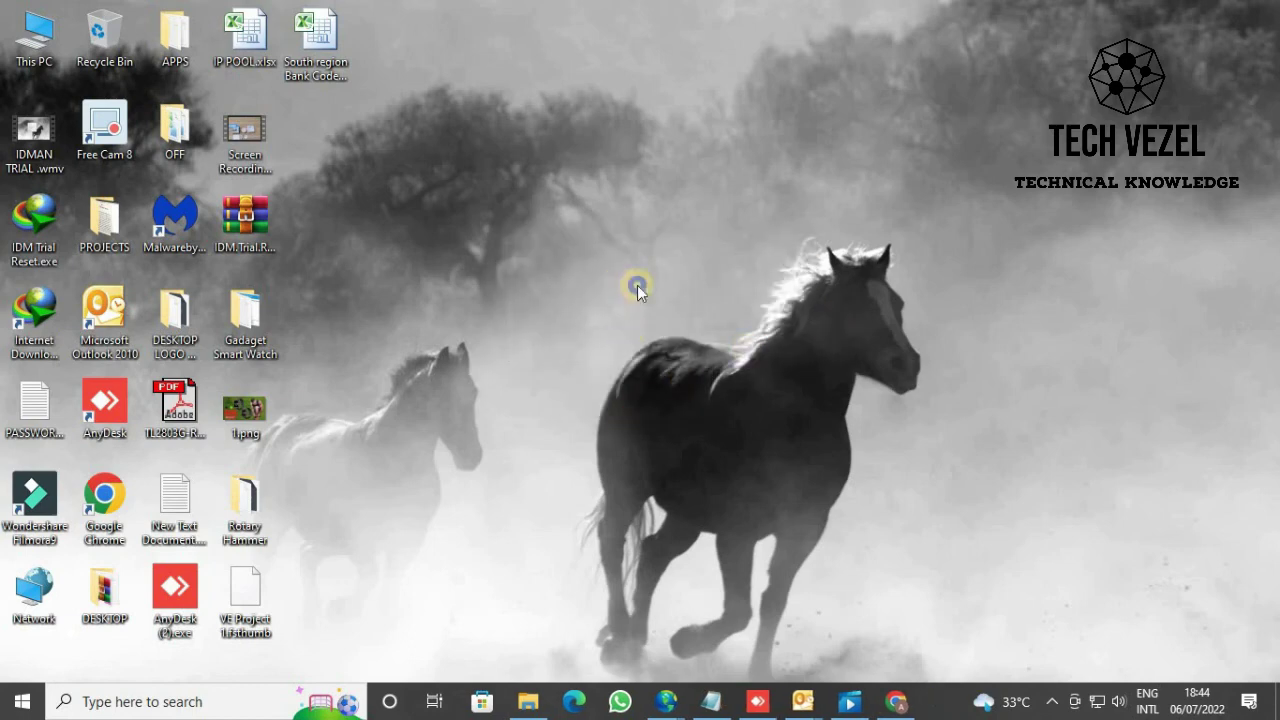
right_click(698, 331)
left_click(700, 334)
right_click(587, 221)
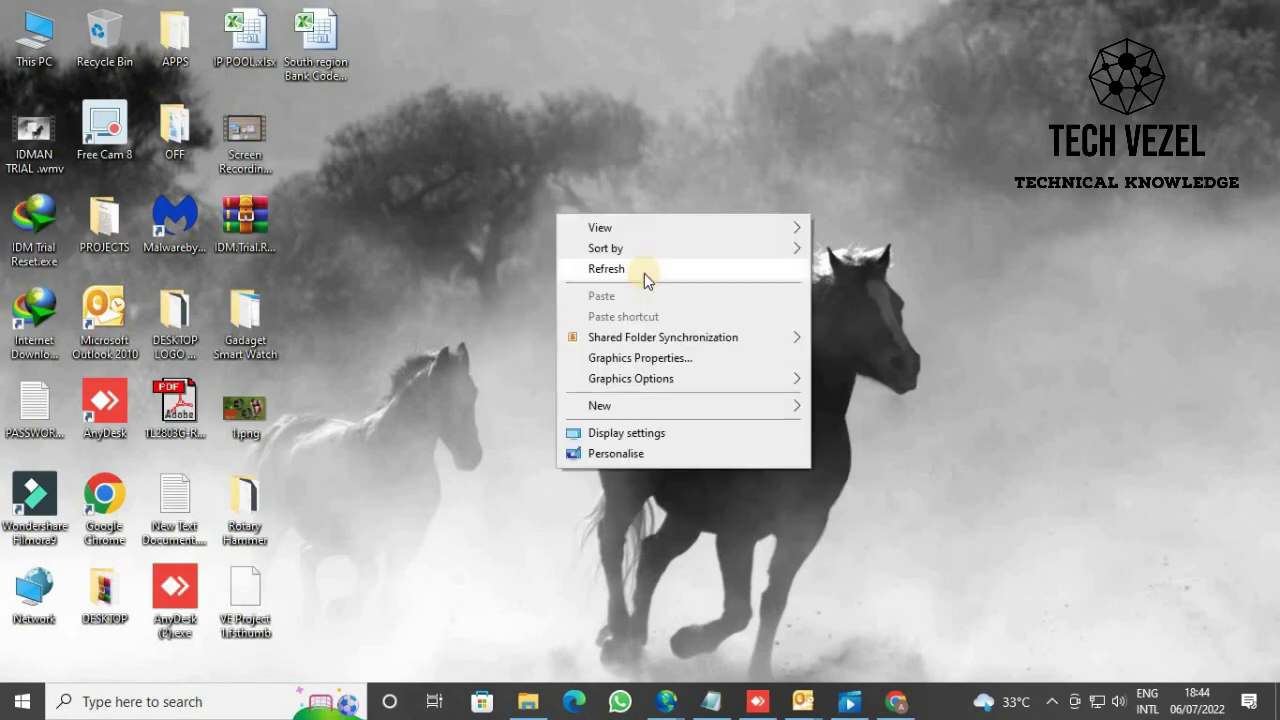
left_click(644, 273)
right_click(688, 310)
left_click(695, 332)
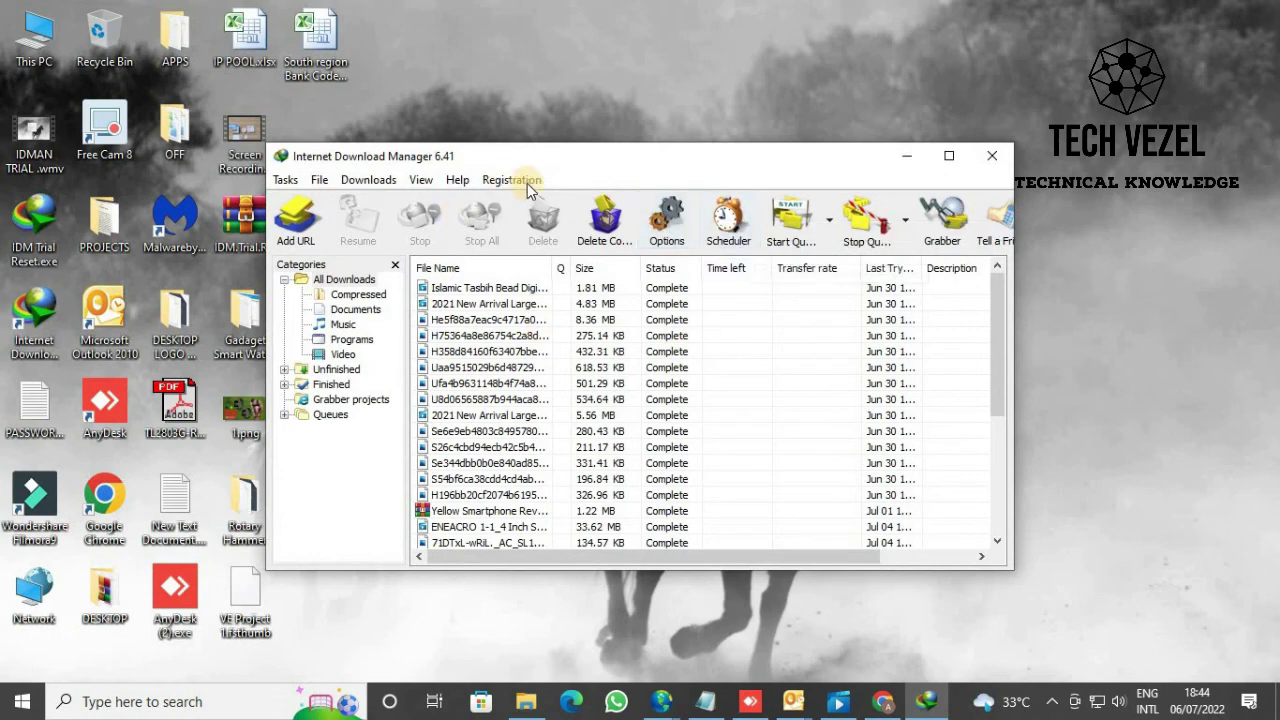
Step: Check IDM's Registration menu, which now reports IDM is registered
left_click(530, 186)
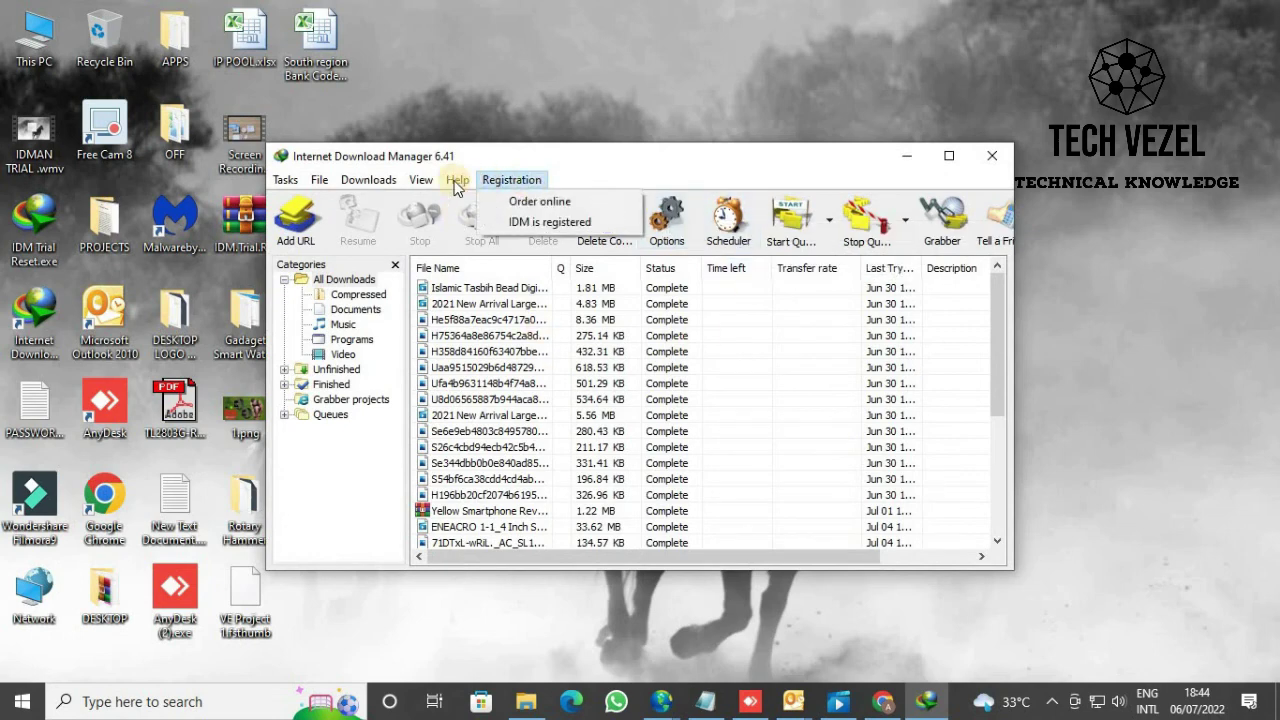
mouse_move(416, 184)
mouse_move(376, 188)
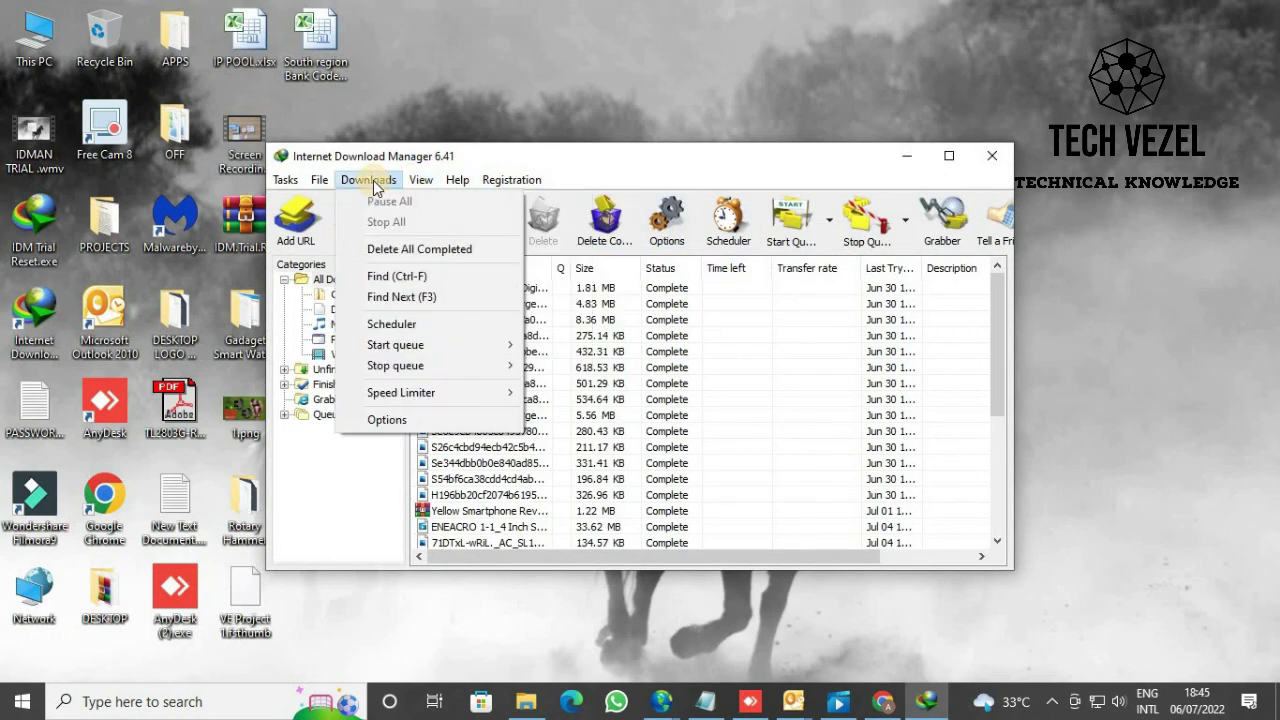
mouse_move(310, 186)
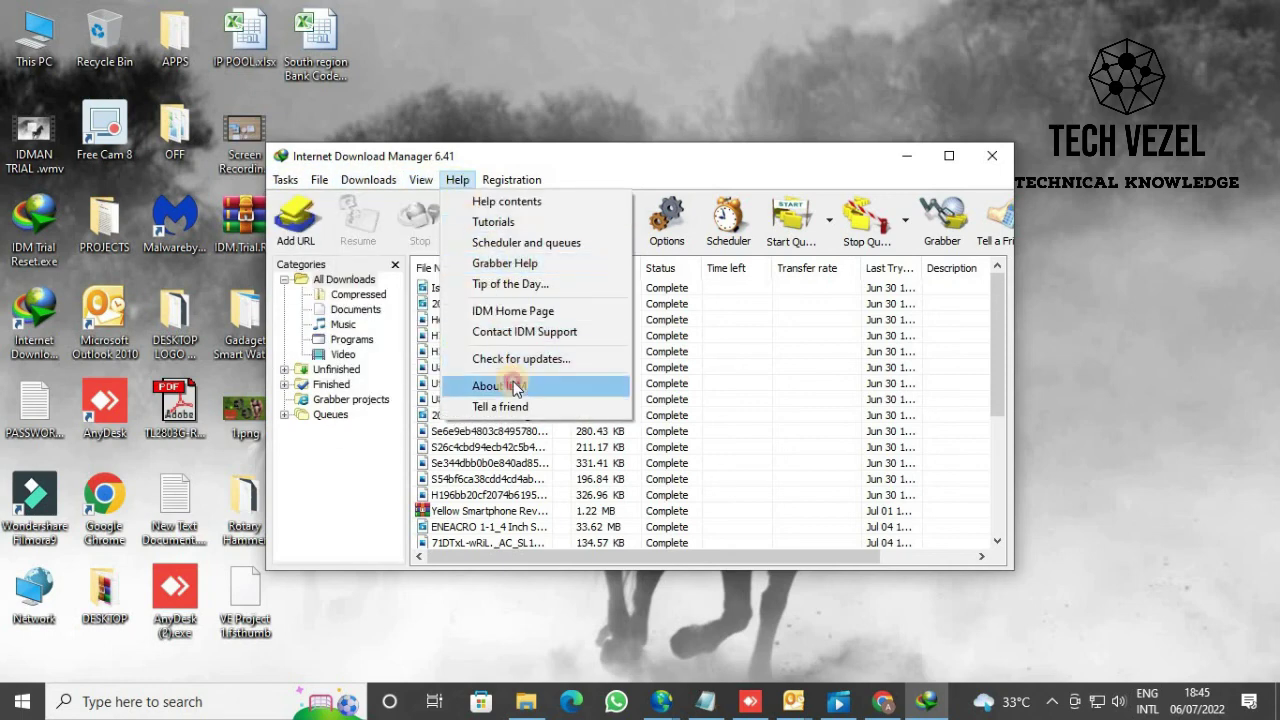
Step: Open About IDM to verify version 6.41 Build 2 Full with licence details, then close it
left_click(513, 383)
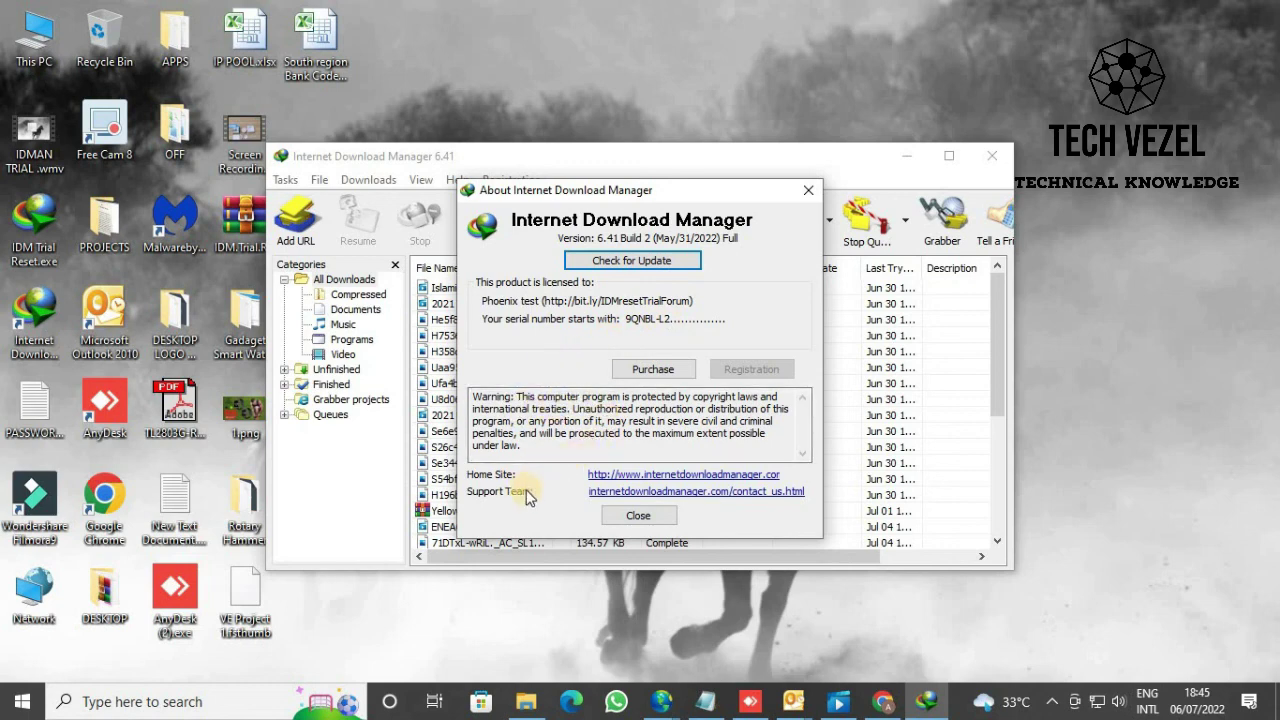
left_click(655, 517)
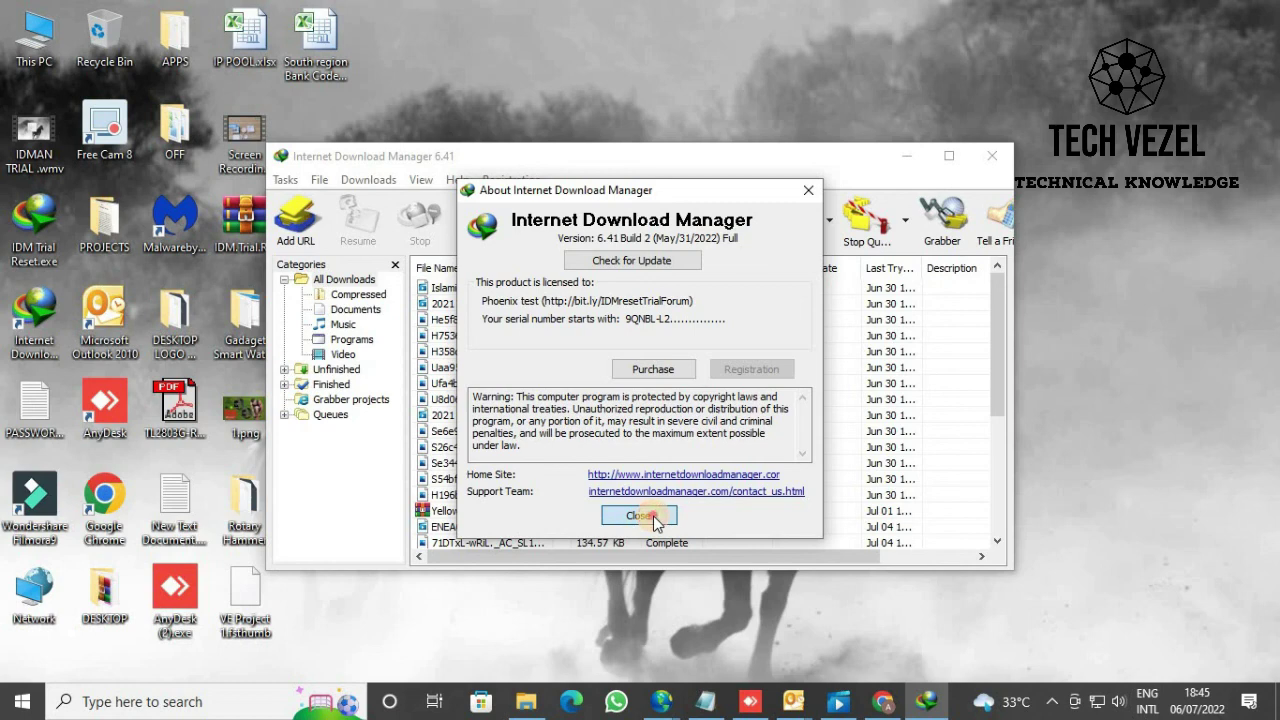
left_click(655, 519)
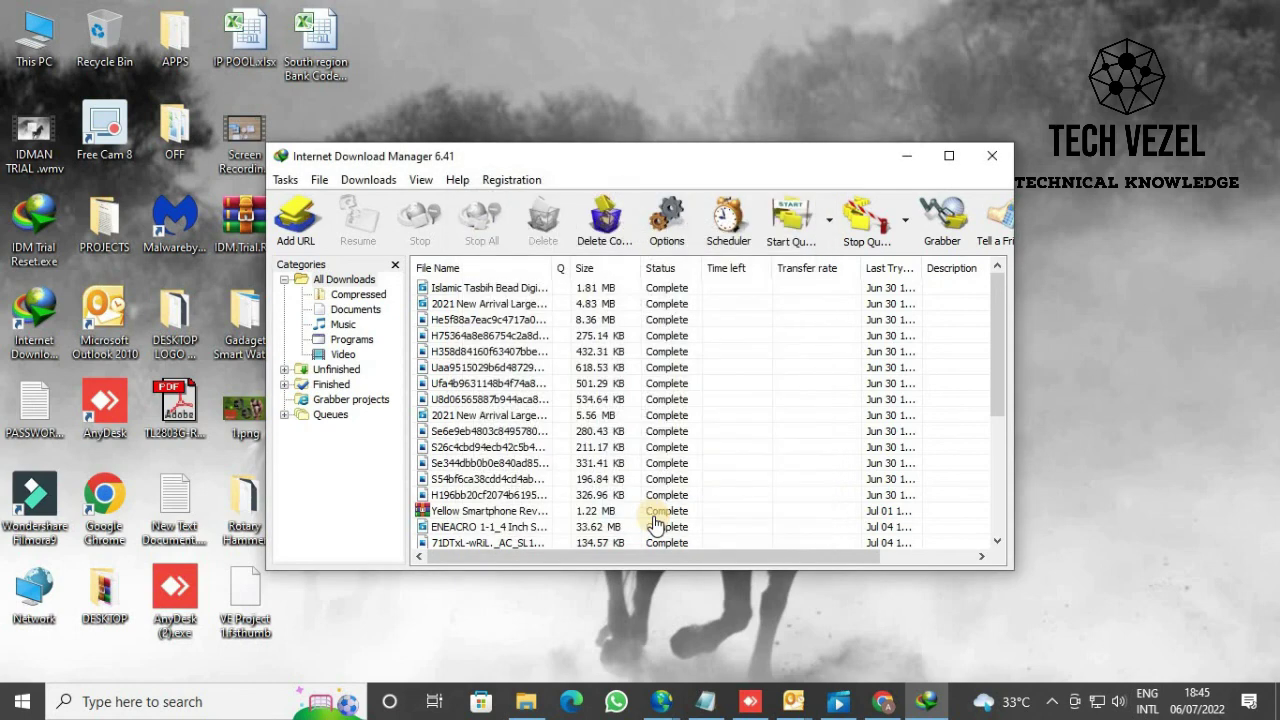
Step: Exit IDM completely from its tray icon and refresh the desktop
left_click(991, 155)
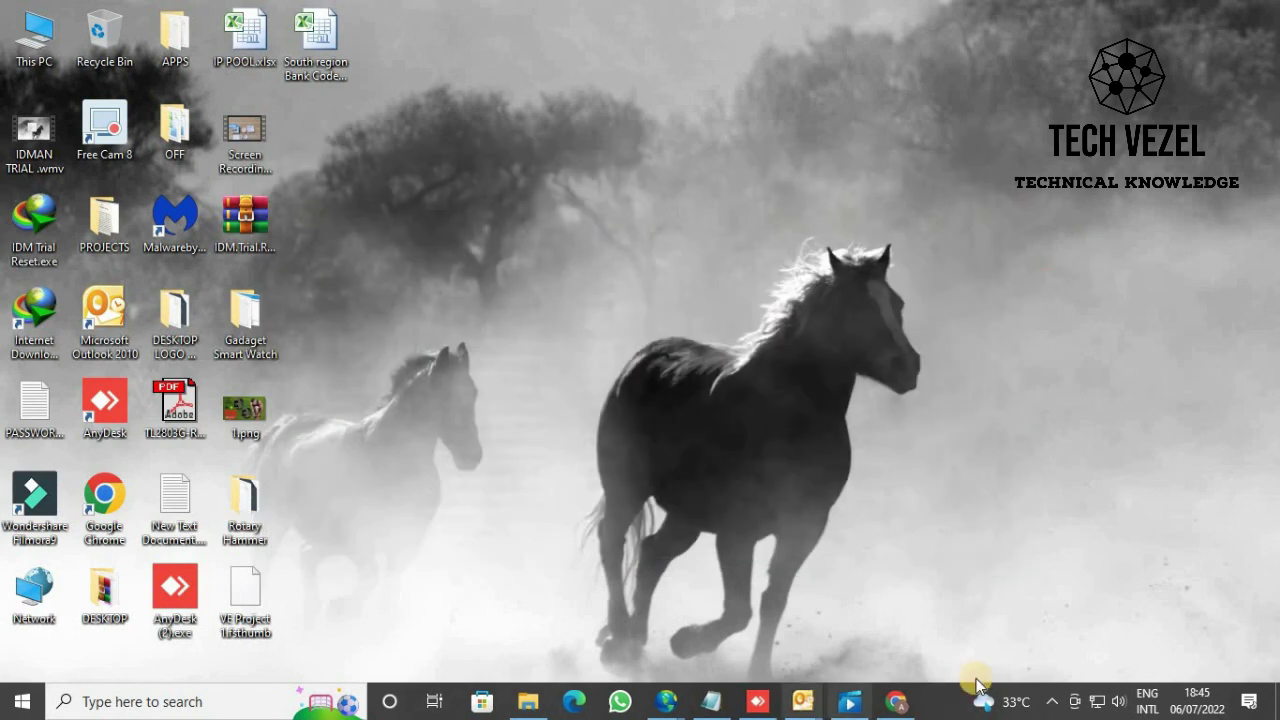
left_click(1052, 701)
right_click(998, 660)
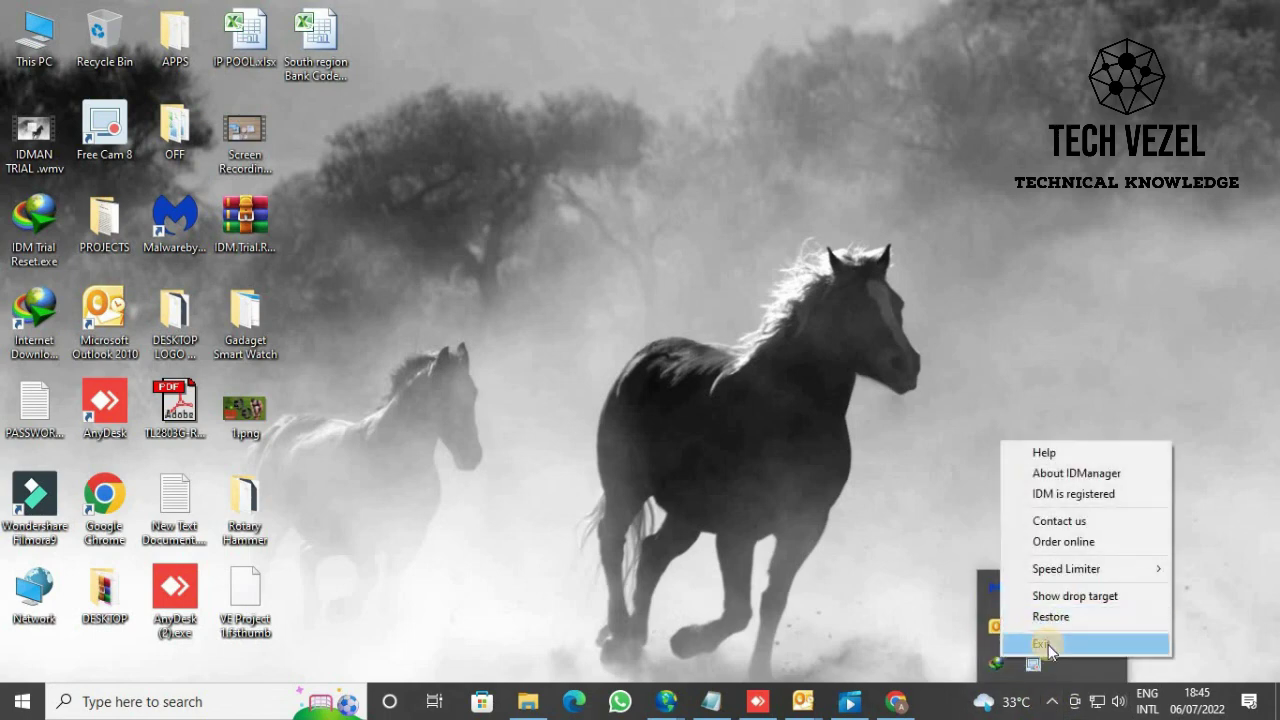
left_click(1045, 643)
right_click(667, 339)
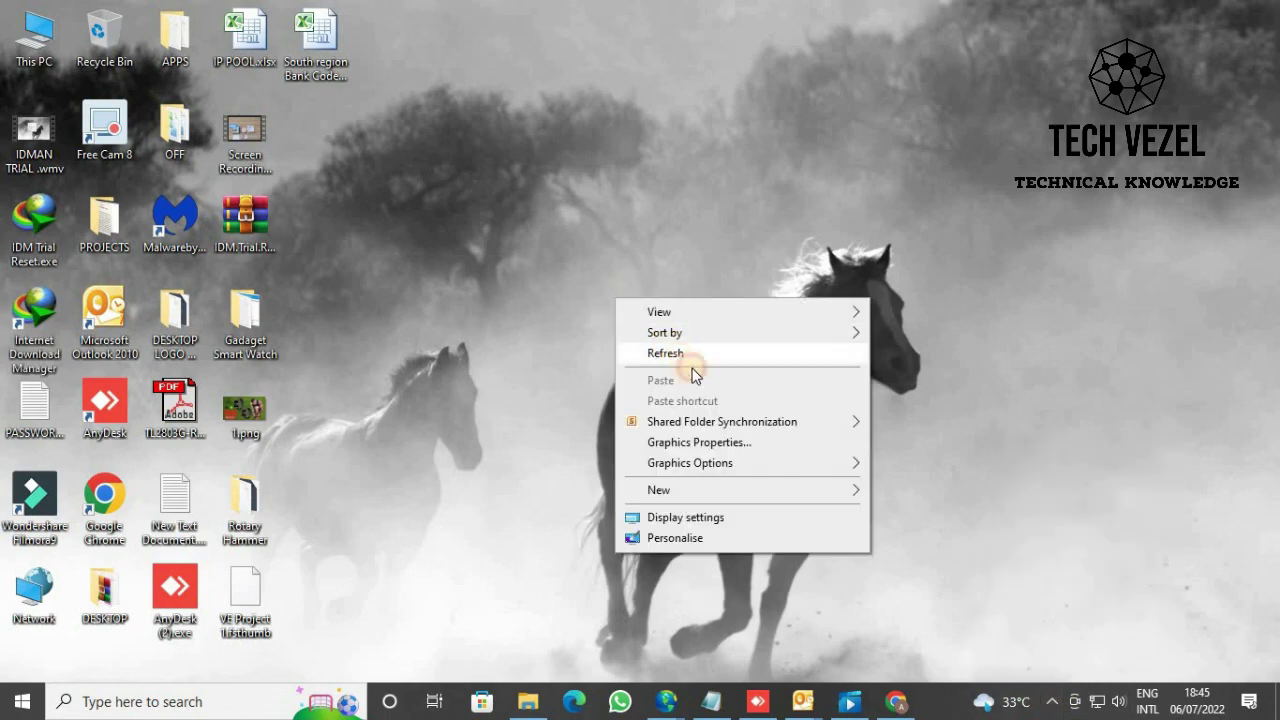
left_click(680, 352)
Step: Relaunch IDM and open About IDM to confirm it still shows 6.41 Build 2 Full
double_click(35, 322)
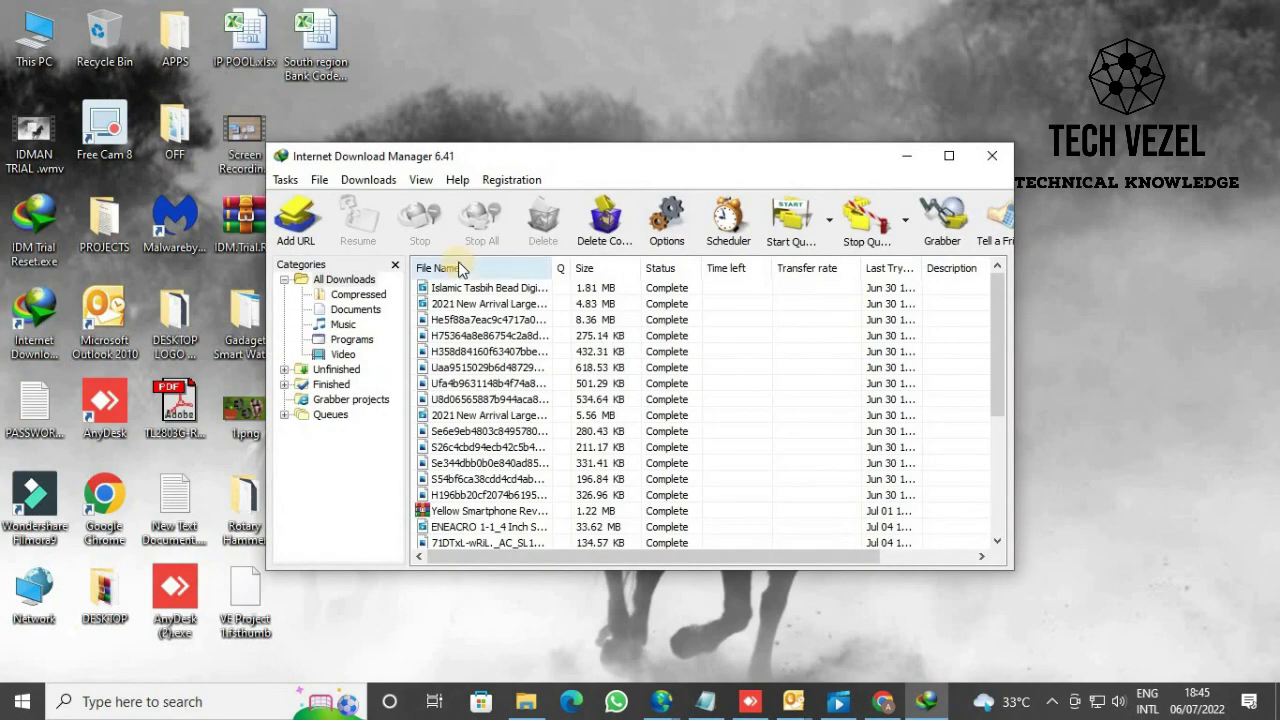
left_click(511, 180)
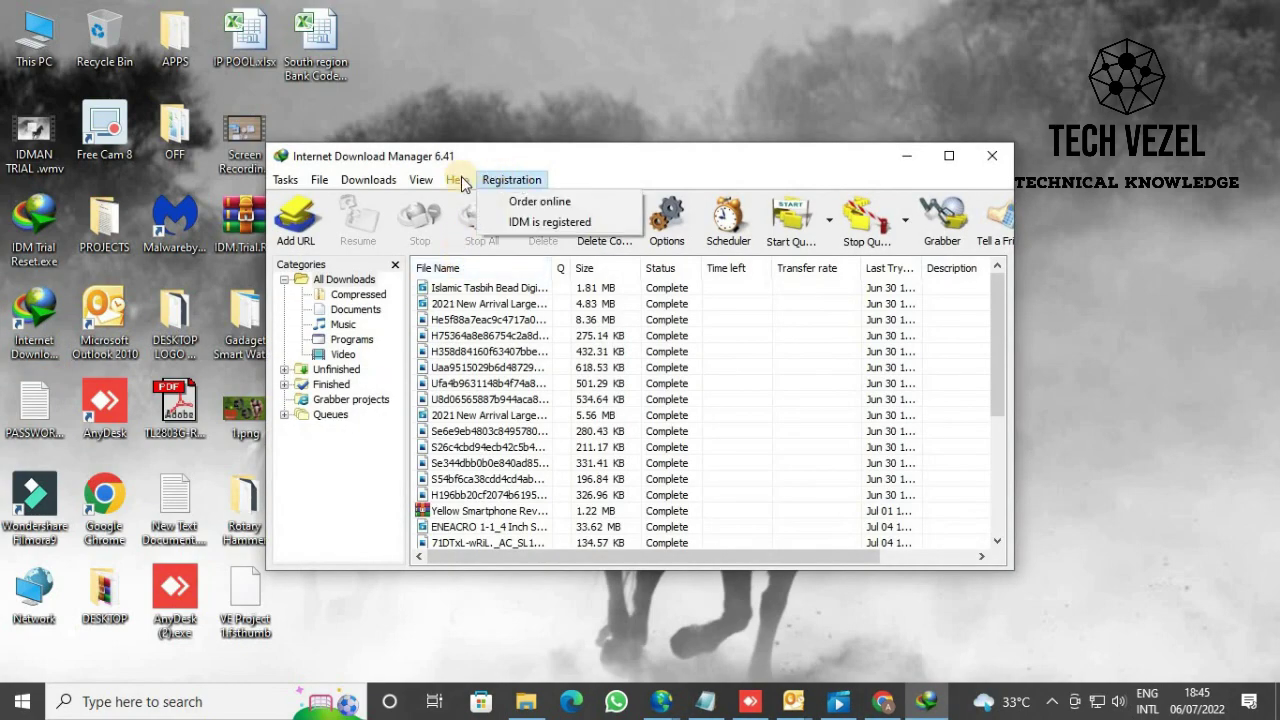
mouse_move(457, 180)
left_click(485, 385)
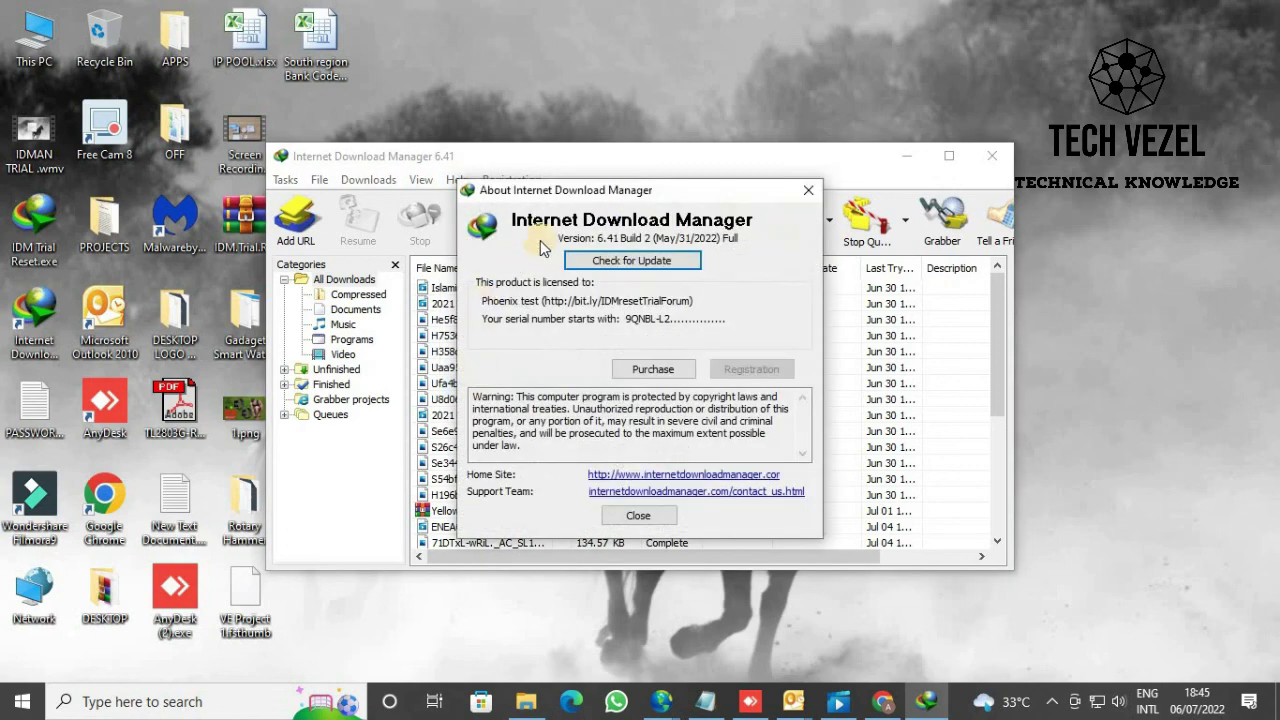